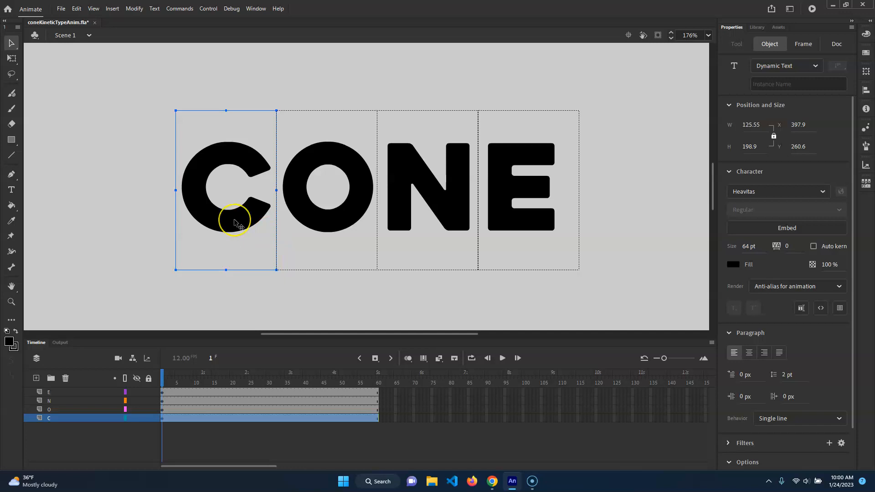
# - Create a motion tween on the C layer, with the letter C selected for Free Transform
pyautogui.hotkey('ctrl', '-')
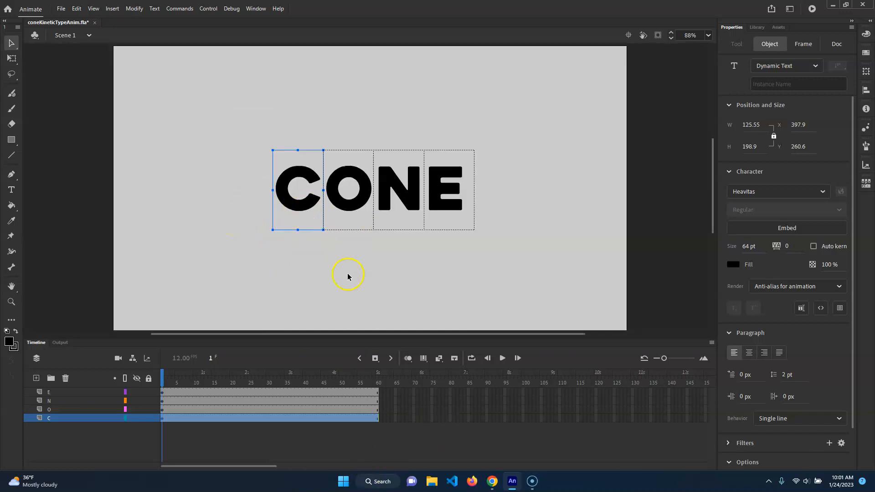
pyautogui.moveTo(383, 245); pyautogui.dragTo(363, 245)
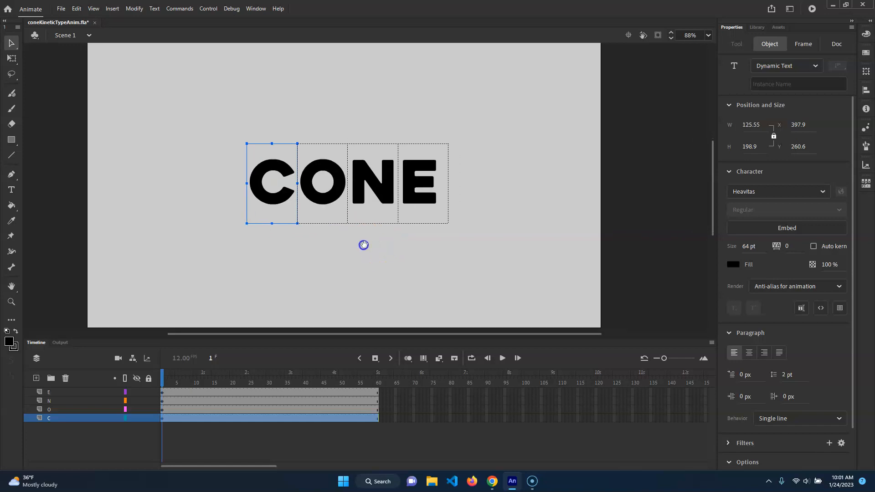
pyautogui.click(156, 199)
pyautogui.click(256, 197)
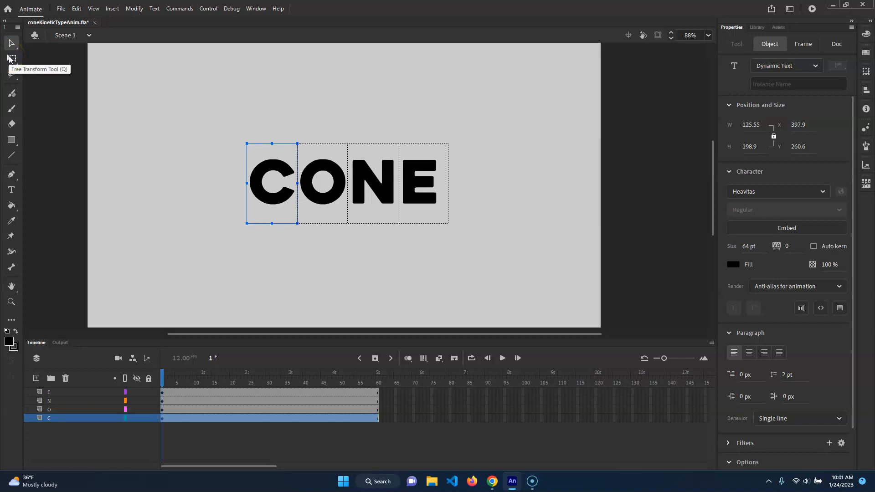
pyautogui.click(10, 58)
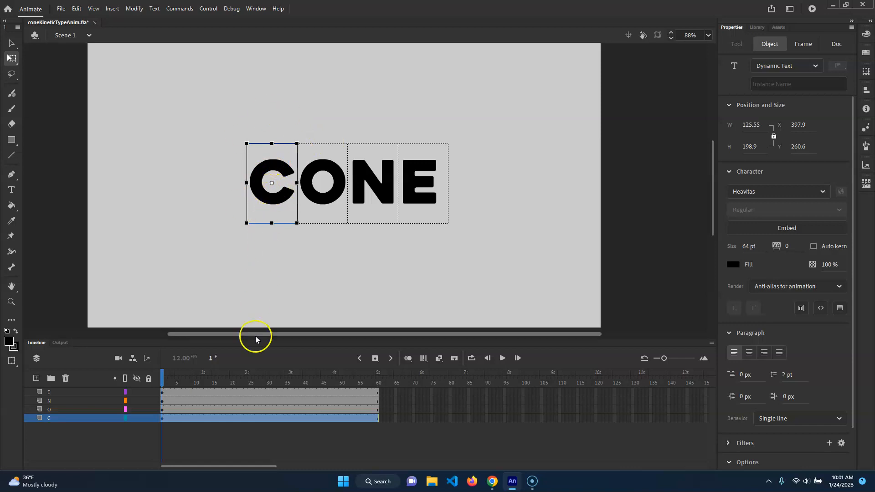
pyautogui.click(209, 436)
pyautogui.click(194, 418)
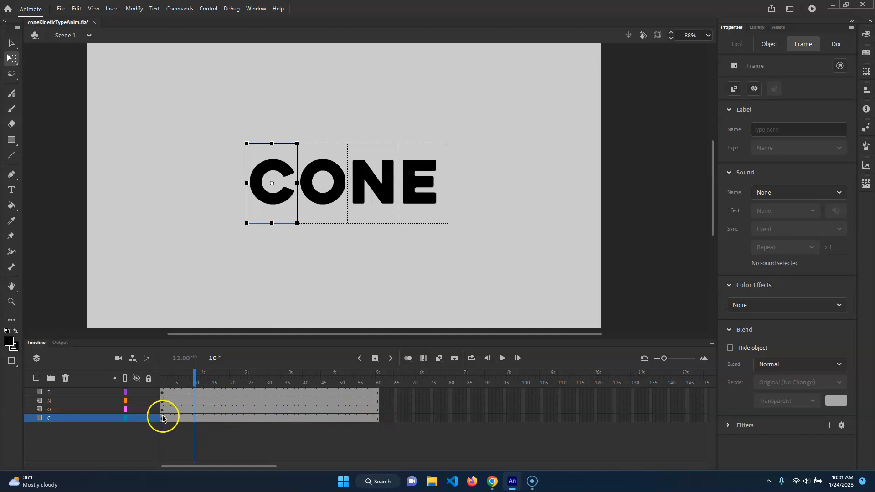
pyautogui.rightClick(202, 418)
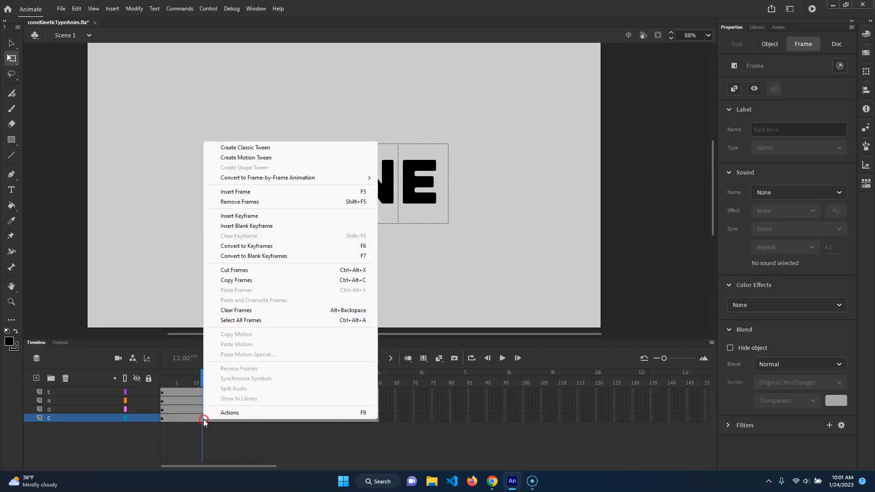
pyautogui.click(267, 159)
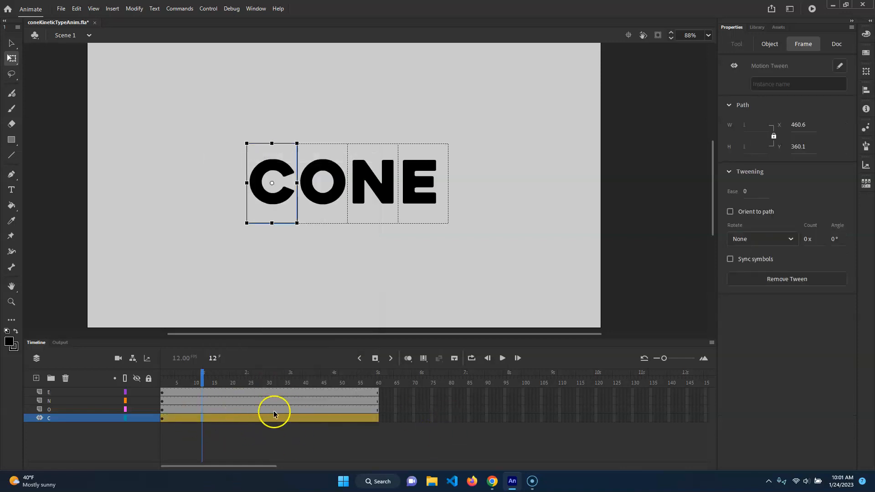
# - Go to frame 13 and move the letter C's transformation point from its centre down to its base
pyautogui.click(426, 405)
pyautogui.click(304, 418)
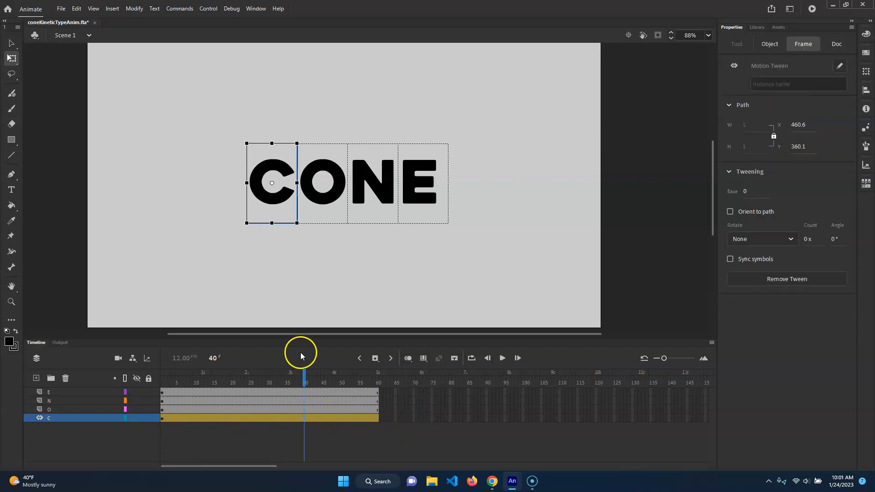
pyautogui.moveTo(303, 382); pyautogui.dragTo(205, 381)
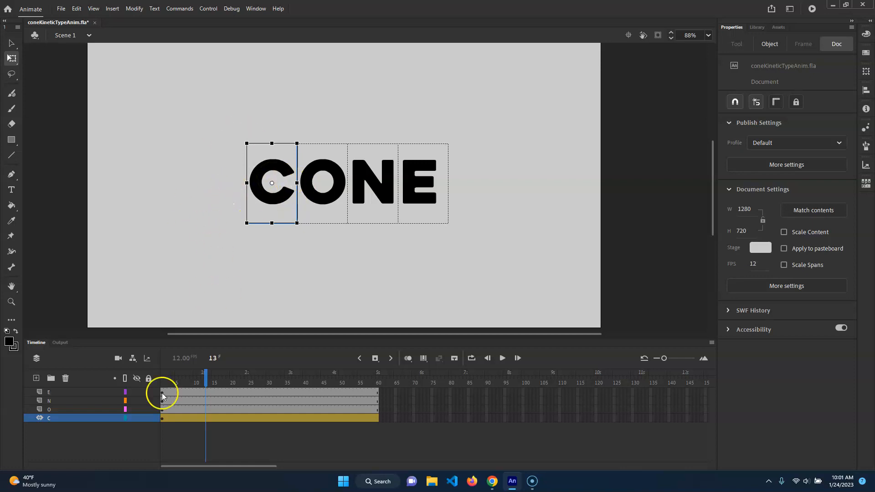
pyautogui.moveTo(272, 185); pyautogui.dragTo(271, 206)
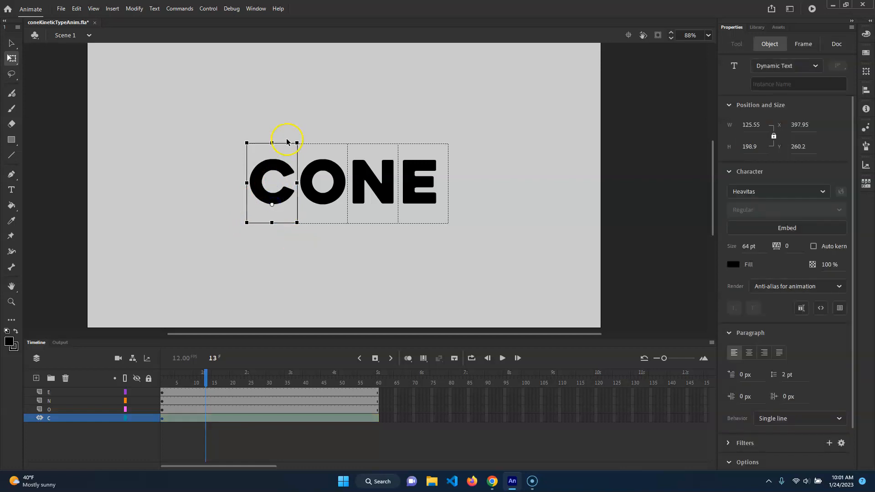
# - Try tilting the letter C from its upper edge with Free Transform, undoing each attempt
pyautogui.moveTo(284, 143); pyautogui.dragTo(265, 150)
pyautogui.hotkey('ctrl', 'z')
pyautogui.moveTo(272, 143)
pyautogui.mouseDown()
pyautogui.moveTo(273, 164)
pyautogui.moveTo(277, 143)
pyautogui.moveTo(287, 165)
pyautogui.moveTo(272, 147)
pyautogui.mouseUp()
pyautogui.hotkey('ctrl', 'z')
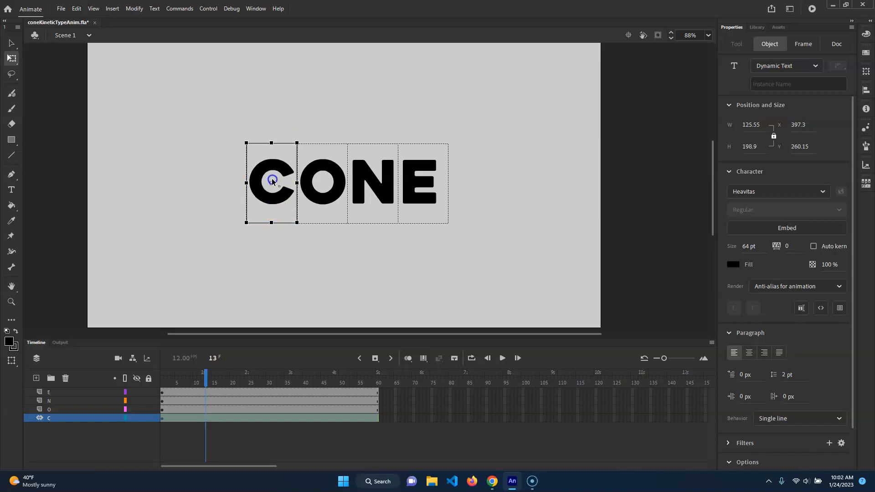
pyautogui.moveTo(274, 144)
pyautogui.mouseDown()
pyautogui.moveTo(275, 164)
pyautogui.moveTo(274, 143)
pyautogui.moveTo(309, 150)
pyautogui.moveTo(262, 146)
pyautogui.mouseUp()
pyautogui.hotkey('ctrl', 'z')
# - Place the letter C's transformation point at the bottom of its curve and set the playhead to frame 12
pyautogui.moveTo(271, 183); pyautogui.dragTo(272, 204)
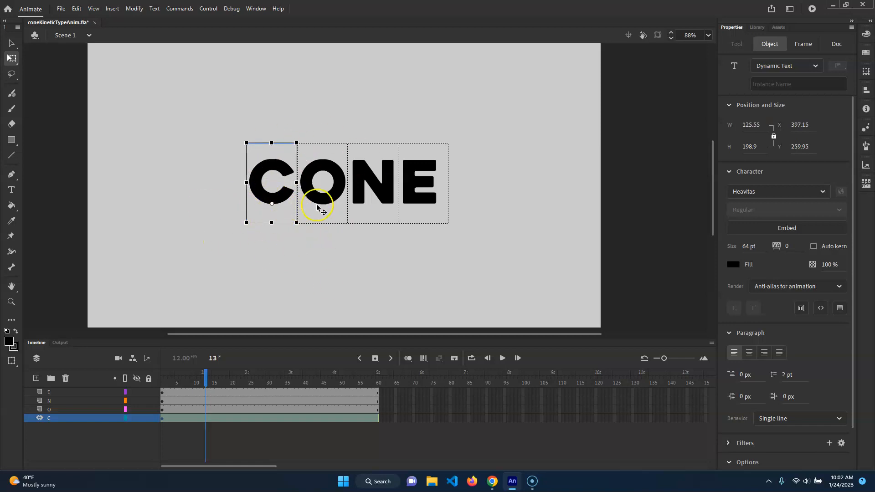
pyautogui.moveTo(207, 380)
pyautogui.mouseDown()
pyautogui.moveTo(195, 383)
pyautogui.moveTo(203, 382)
pyautogui.mouseUp()
pyautogui.click(207, 382)
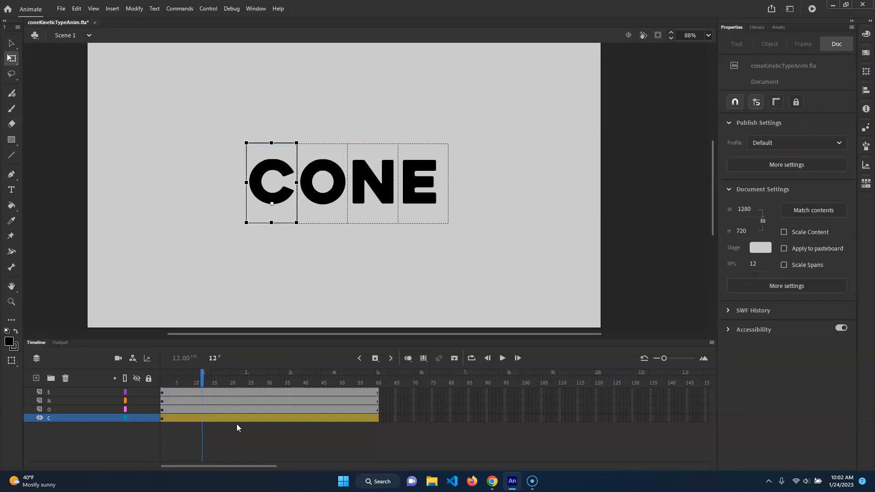
# - Insert a keyframe for all properties at frame 12 of the C layer's motion tween
pyautogui.click(702, 359)
pyautogui.click(702, 359)
pyautogui.click(702, 359)
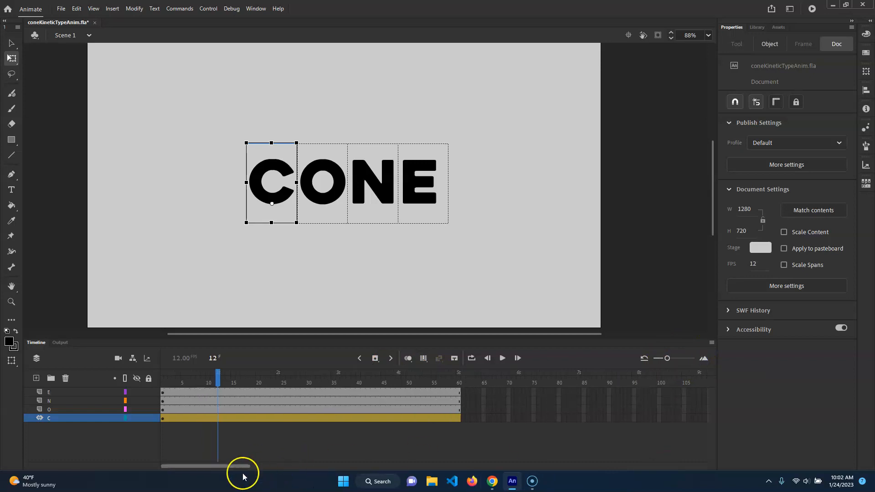
pyautogui.moveTo(218, 384)
pyautogui.mouseDown()
pyautogui.moveTo(239, 383)
pyautogui.moveTo(218, 383)
pyautogui.mouseUp()
pyautogui.click(219, 418)
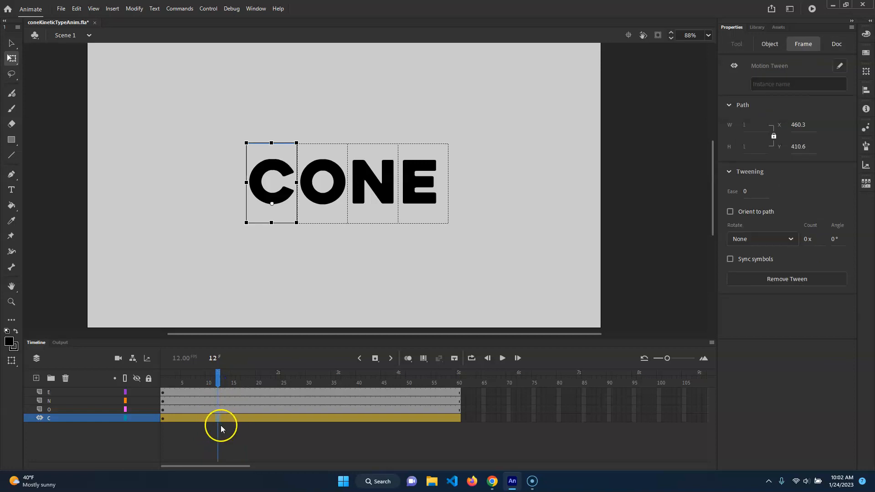
pyautogui.rightClick(216, 419)
pyautogui.click(218, 420)
pyautogui.rightClick(217, 418)
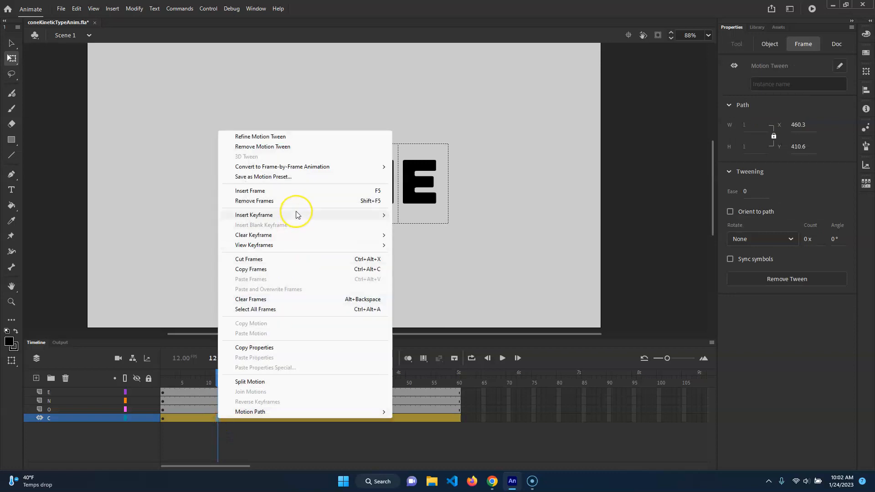
pyautogui.moveTo(297, 214)
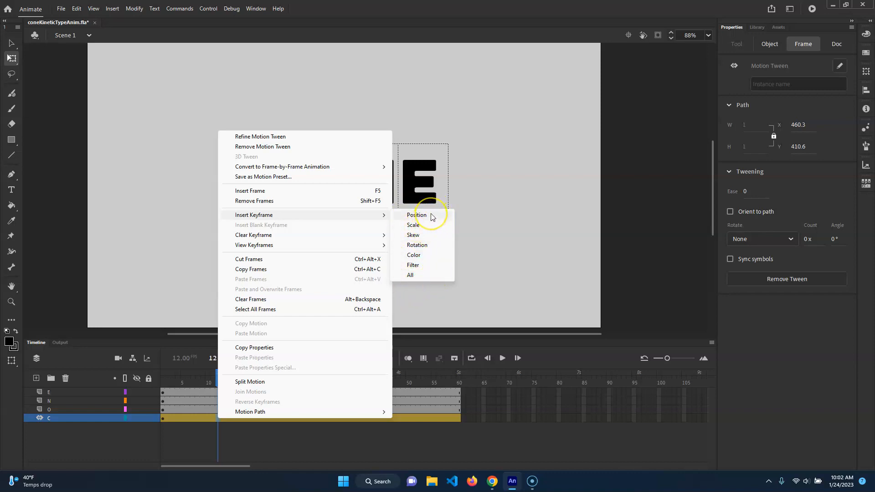
pyautogui.click(424, 276)
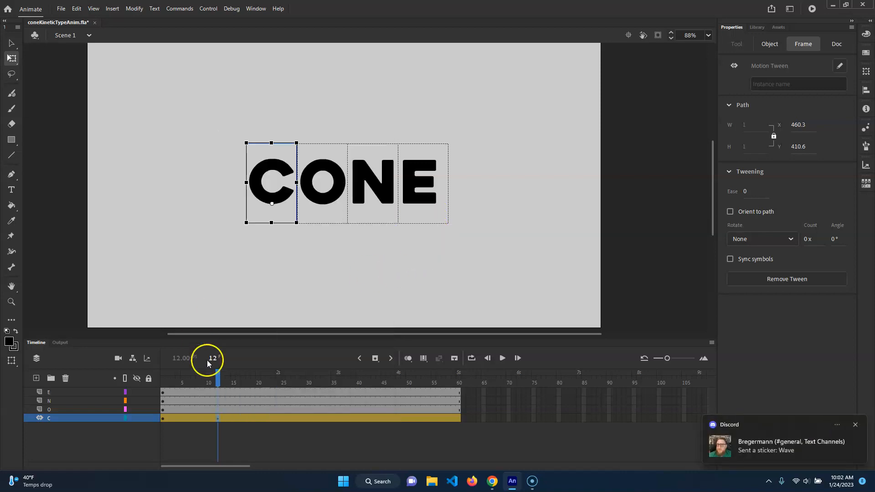
# - At frame 1, move the letter C horizontally off the left side of the stage, to X about -123
pyautogui.click(855, 428)
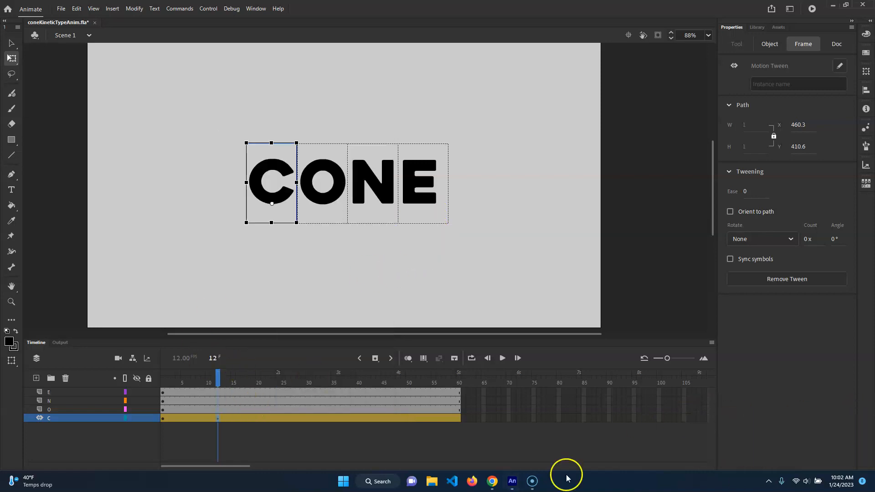
pyautogui.moveTo(203, 379); pyautogui.dragTo(163, 379)
pyautogui.click(285, 203)
pyautogui.moveTo(283, 200); pyautogui.dragTo(74, 196)
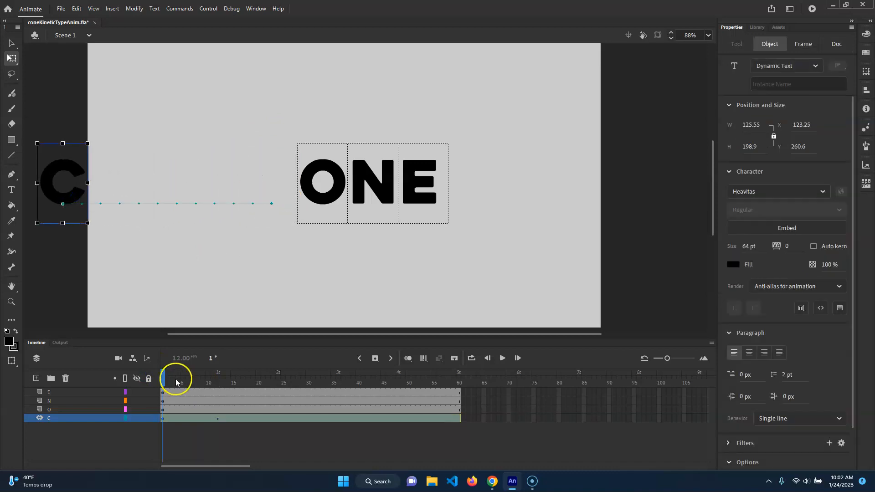
pyautogui.moveTo(165, 379); pyautogui.dragTo(154, 353)
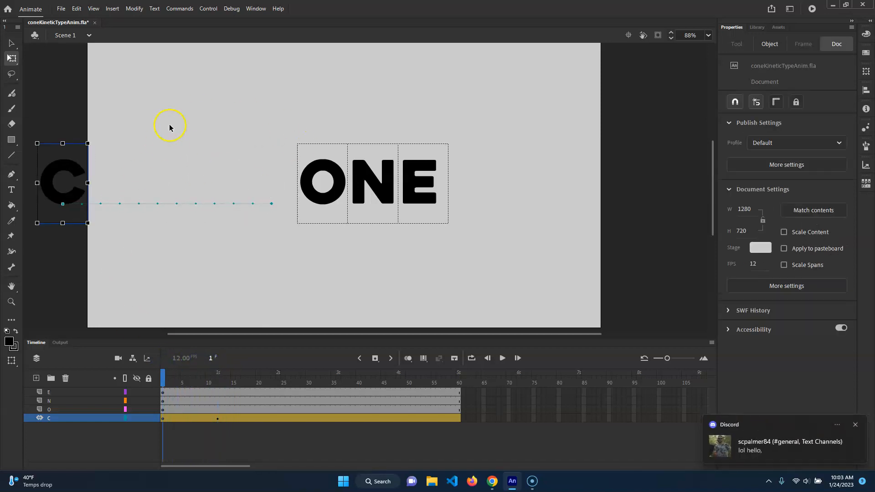
pyautogui.click(856, 425)
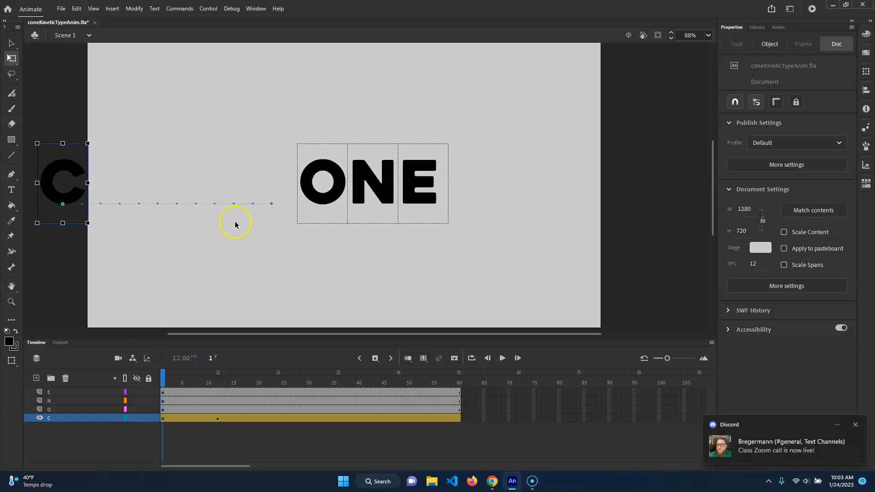
pyautogui.click(856, 425)
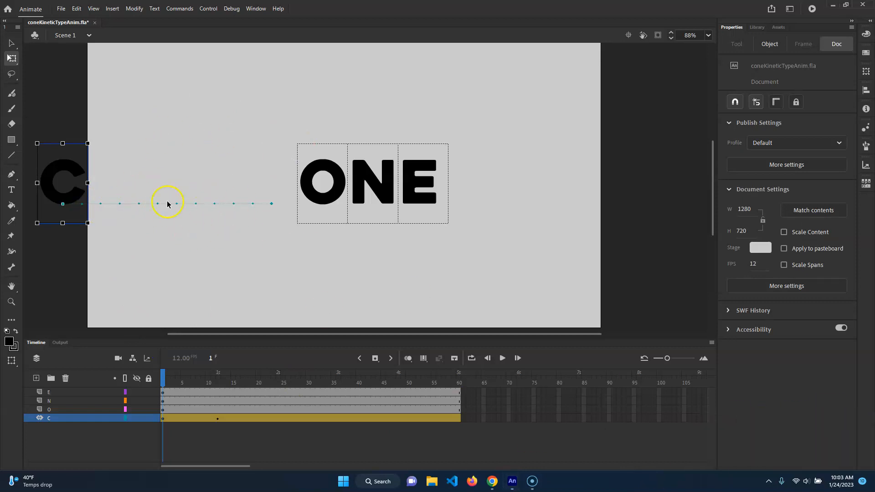
# - Bend the letter C's straight motion path downward into an arc and preview the movement from frame 1
pyautogui.click(12, 43)
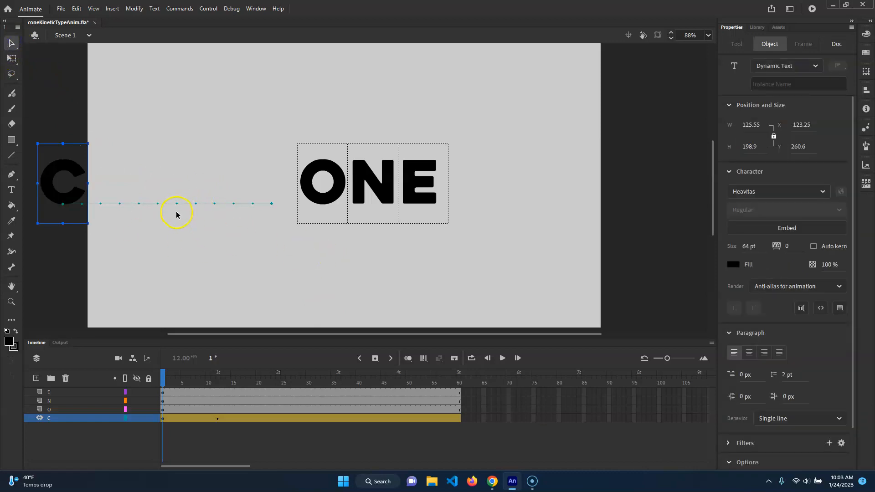
pyautogui.moveTo(190, 228); pyautogui.dragTo(184, 252)
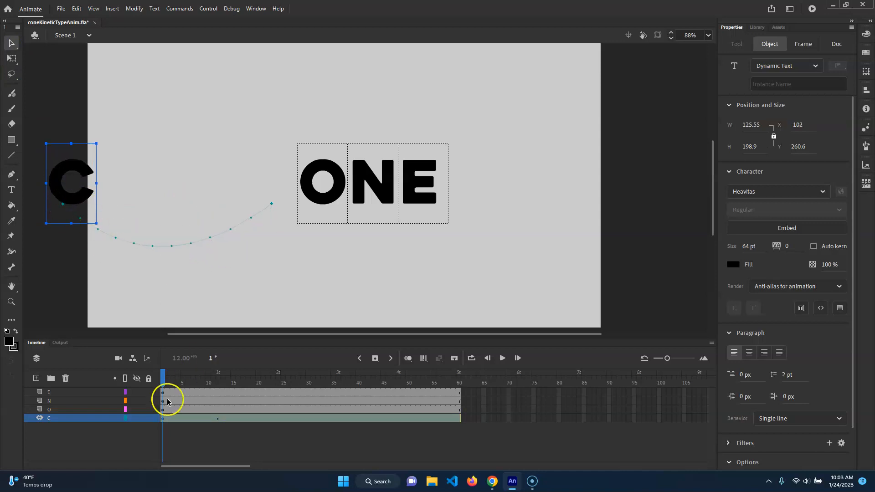
pyautogui.moveTo(166, 382)
pyautogui.mouseDown()
pyautogui.moveTo(225, 378)
pyautogui.moveTo(160, 382)
pyautogui.moveTo(217, 388)
pyautogui.moveTo(163, 382)
pyautogui.mouseUp()
pyautogui.click(191, 333)
pyautogui.press('Return')
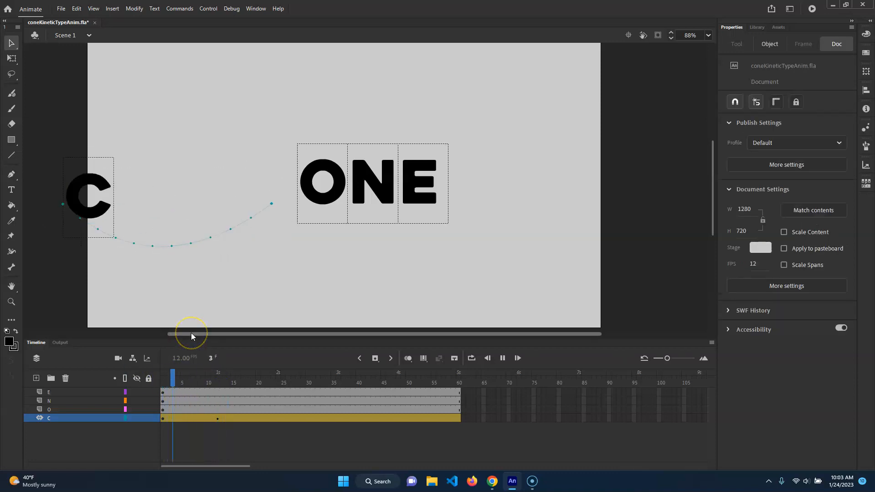
pyautogui.click(190, 325)
pyautogui.moveTo(336, 372); pyautogui.dragTo(188, 375)
pyautogui.click(203, 418)
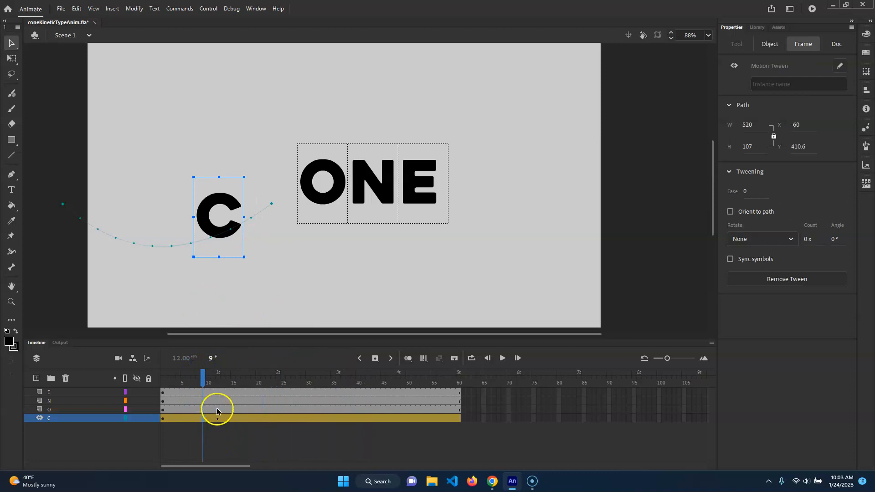
pyautogui.moveTo(203, 375); pyautogui.dragTo(137, 374)
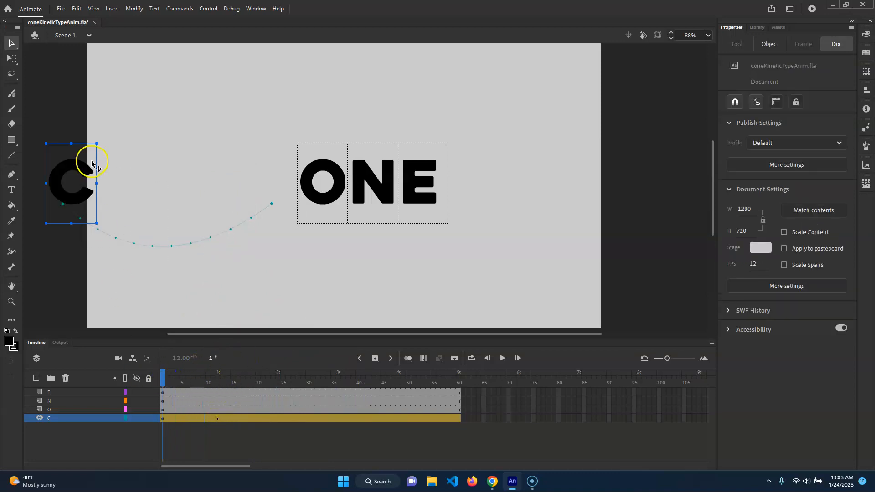
# - Try to rotate the letter C at frame 12 with Free Transform
pyautogui.click(12, 58)
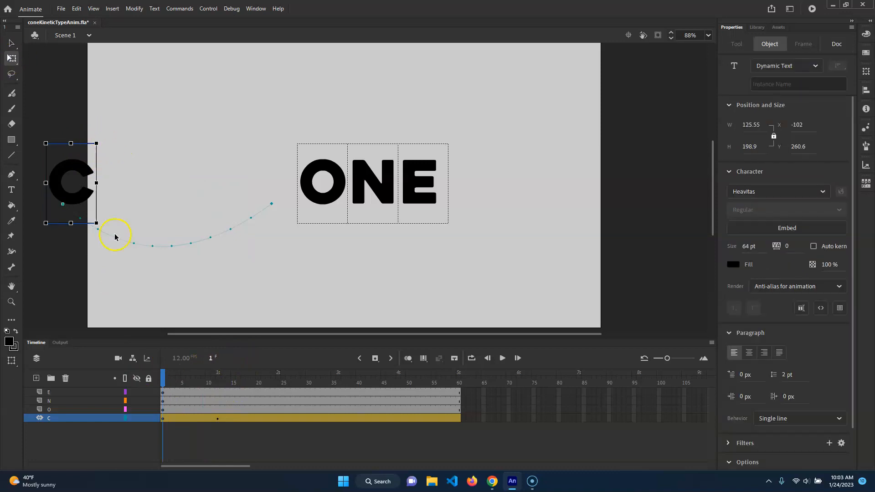
pyautogui.moveTo(166, 375); pyautogui.dragTo(218, 381)
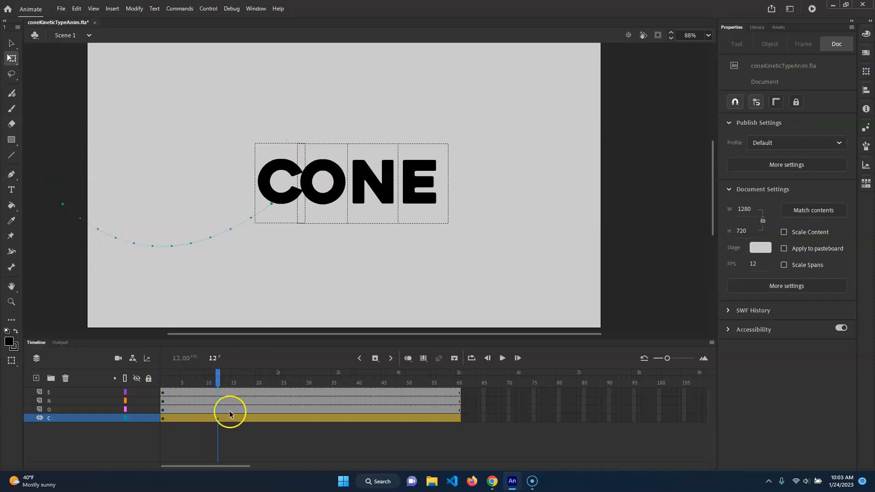
pyautogui.click(276, 175)
pyautogui.moveTo(312, 143)
pyautogui.mouseDown()
pyautogui.moveTo(336, 174)
pyautogui.moveTo(268, 275)
pyautogui.moveTo(197, 157)
pyautogui.moveTo(315, 138)
pyautogui.mouseUp()
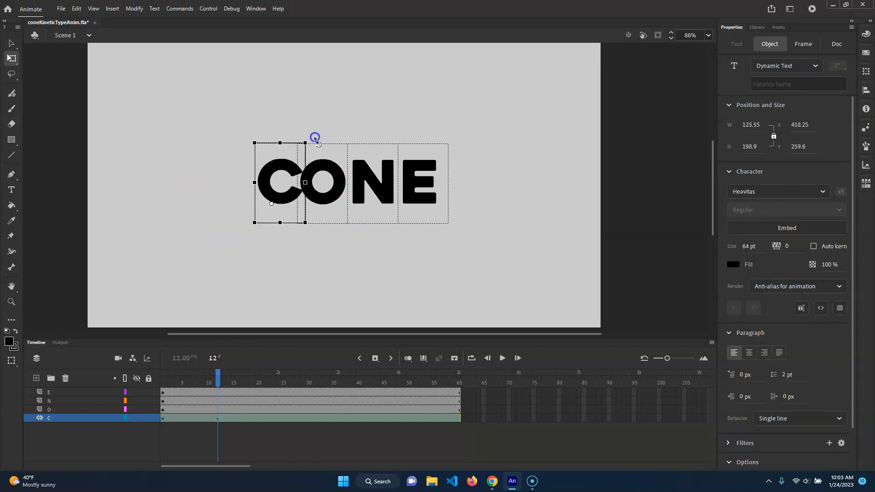
pyautogui.moveTo(217, 375)
pyautogui.mouseDown()
pyautogui.moveTo(178, 377)
pyautogui.moveTo(218, 378)
pyautogui.mouseUp()
pyautogui.click(332, 196)
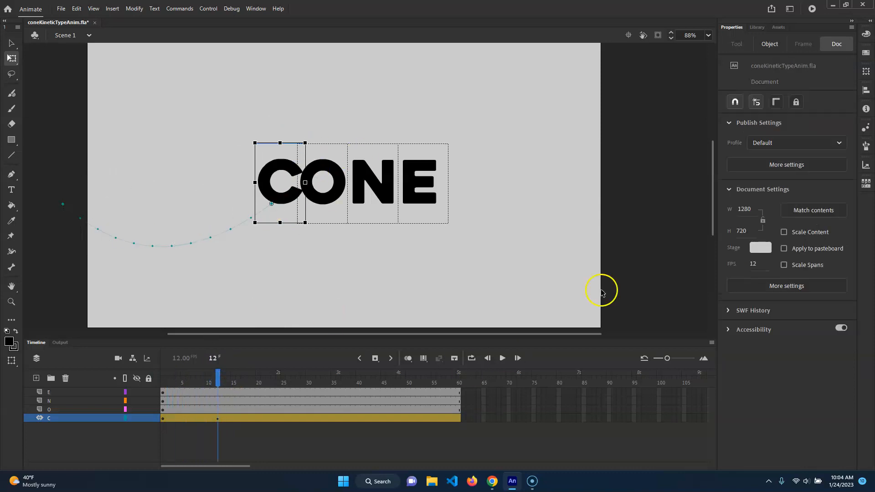
# - Set the C layer's motion tween to rotate Clockwise
pyautogui.click(216, 421)
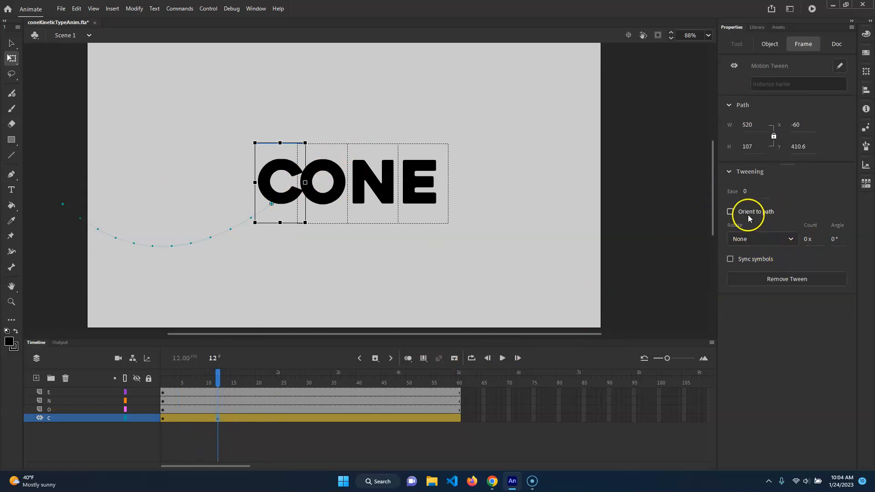
pyautogui.click(777, 242)
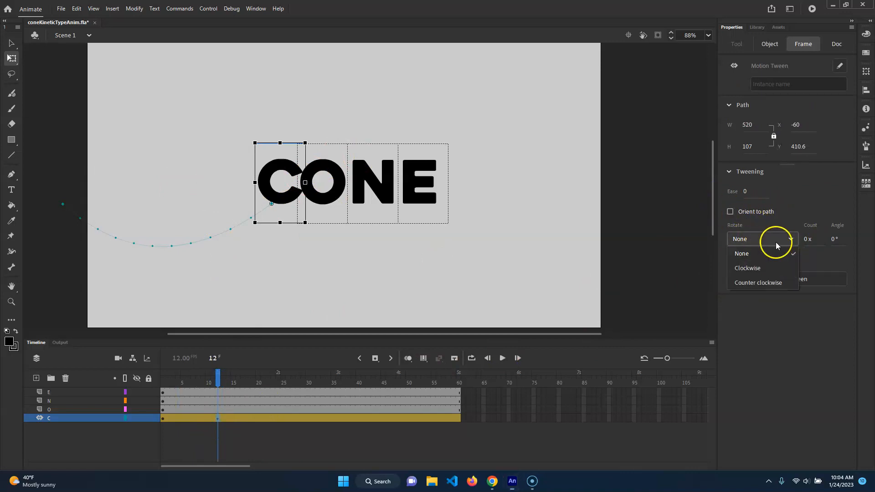
pyautogui.click(774, 270)
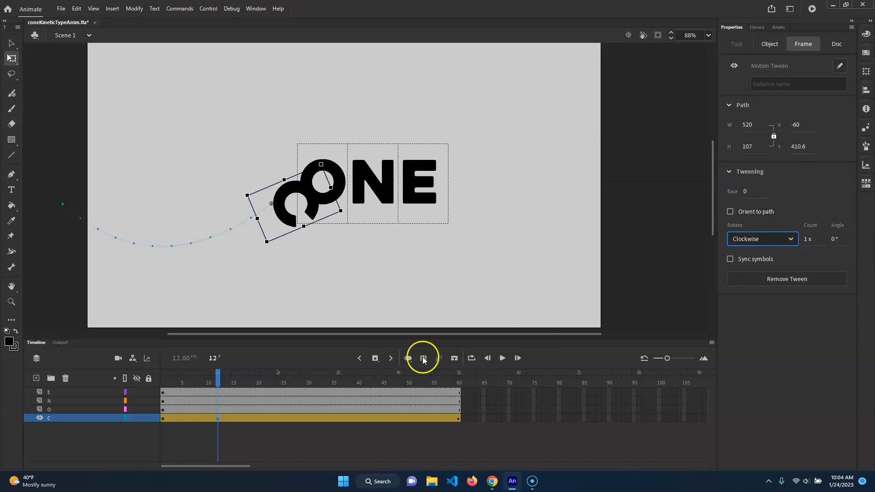
# - Scrub the letter C's clockwise rotation across the timeline and set its motion tween's Rotate option to None
pyautogui.click(213, 380)
pyautogui.moveTo(184, 378); pyautogui.dragTo(218, 358)
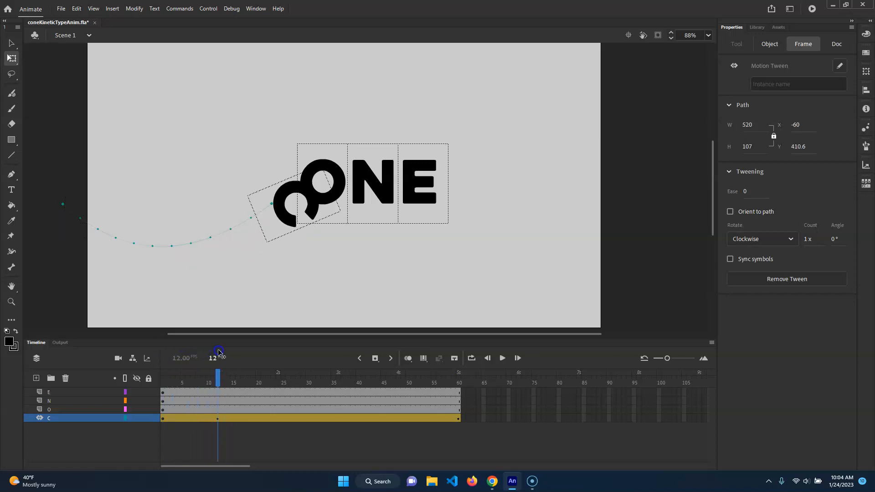
pyautogui.click(218, 419)
pyautogui.moveTo(218, 383); pyautogui.dragTo(460, 383)
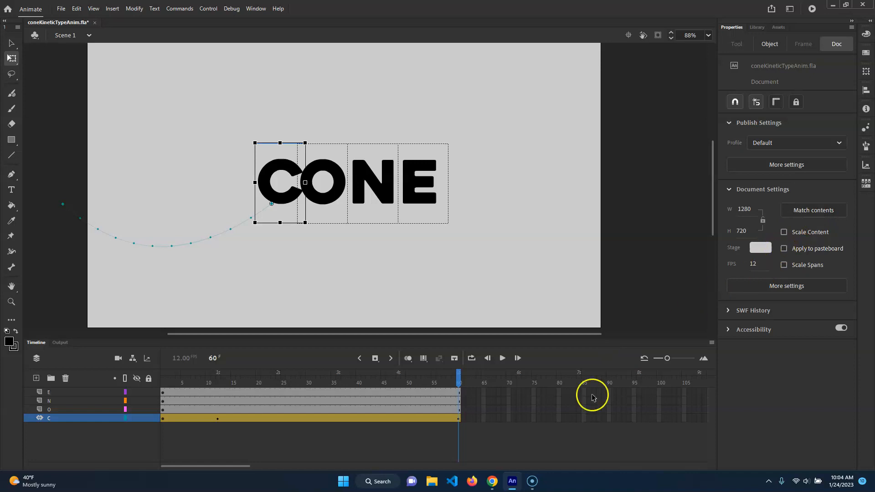
pyautogui.click(458, 419)
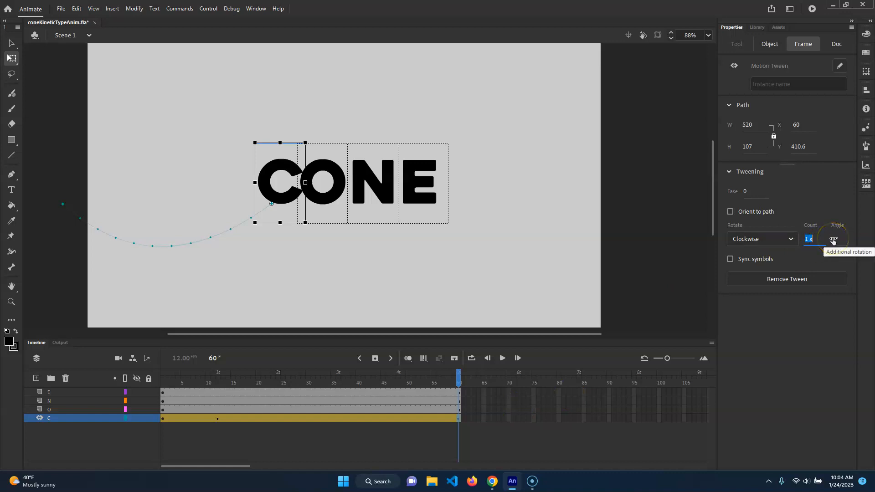
pyautogui.click(756, 242)
pyautogui.click(758, 254)
pyautogui.moveTo(458, 377); pyautogui.dragTo(184, 378)
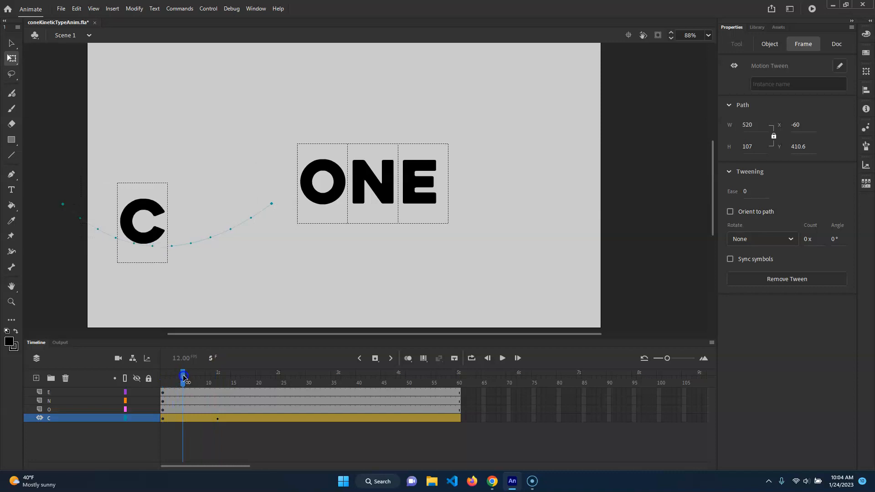
# - Examine the C tween's ease setting and preview the letter's unrotated entrance from frame 1
pyautogui.click(234, 417)
pyautogui.click(196, 418)
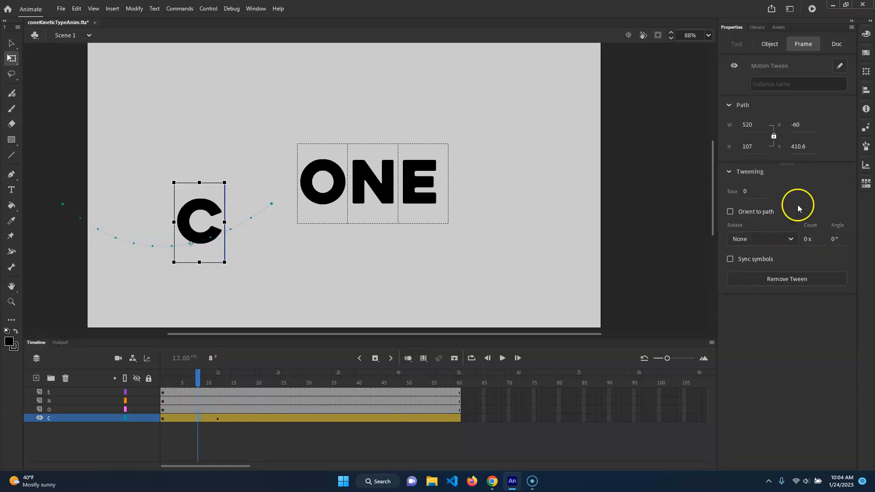
pyautogui.click(747, 194)
pyautogui.moveTo(199, 376); pyautogui.dragTo(168, 376)
pyautogui.press('Return')
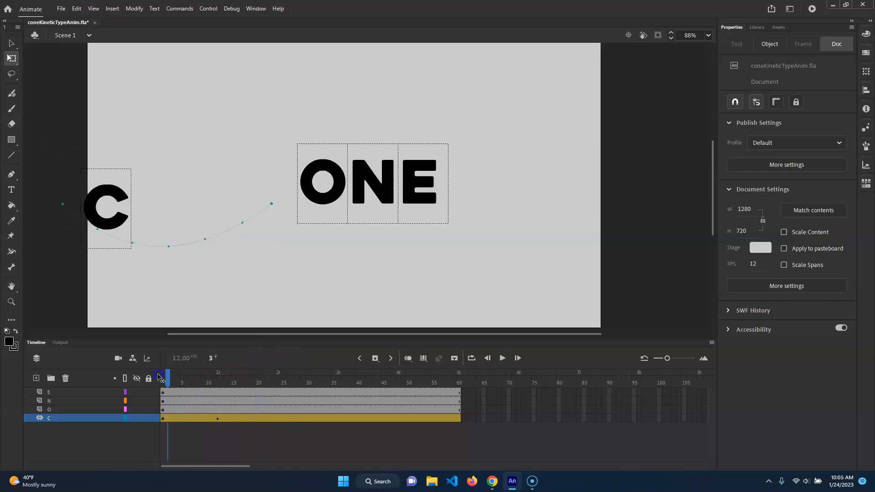
pyautogui.click(192, 418)
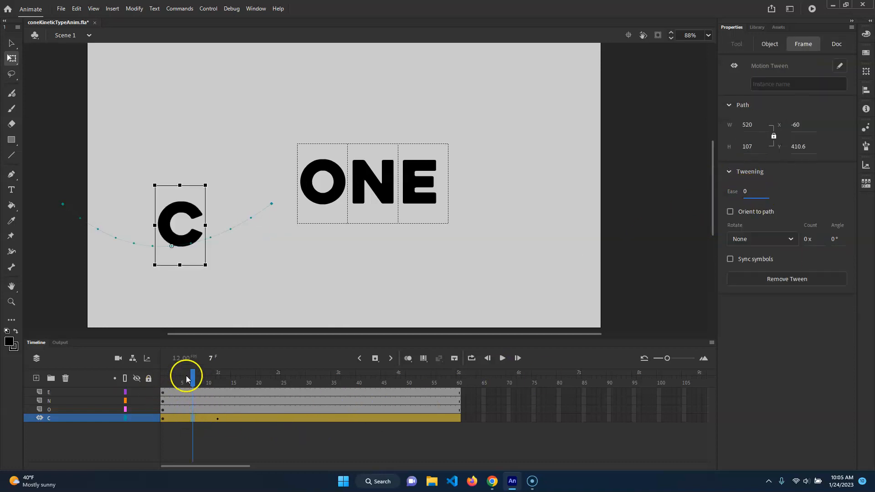
pyautogui.click(162, 383)
# - At frame 10, move the letter C up to X about 398, Y about 249, and stretch it taller and slightly narrower
pyautogui.moveTo(161, 382); pyautogui.dragTo(210, 379)
pyautogui.click(289, 40)
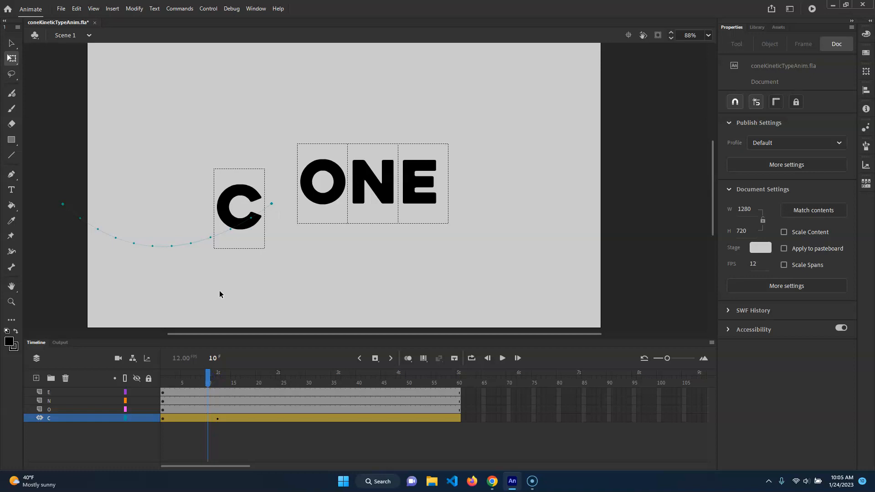
pyautogui.moveTo(230, 221); pyautogui.dragTo(265, 192)
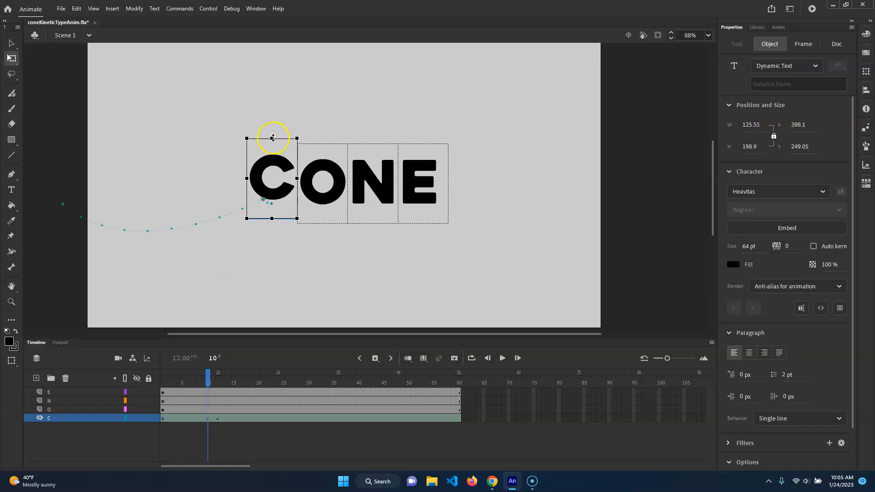
pyautogui.moveTo(272, 137); pyautogui.dragTo(272, 122)
pyautogui.moveTo(297, 172); pyautogui.dragTo(295, 172)
# - At frame 8, squash the letter C to about 177 high and widen it to about 148
pyautogui.moveTo(209, 374)
pyautogui.mouseDown()
pyautogui.moveTo(161, 368)
pyautogui.moveTo(198, 370)
pyautogui.mouseUp()
pyautogui.click(224, 145)
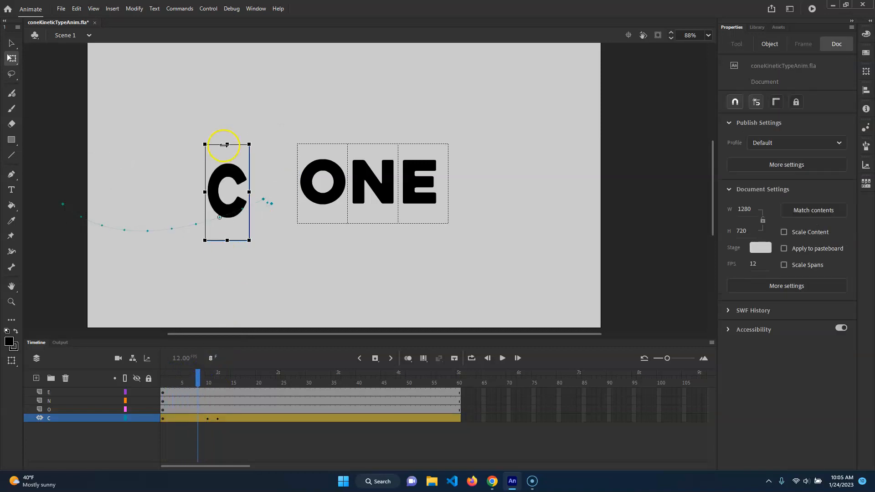
pyautogui.moveTo(227, 146); pyautogui.dragTo(229, 164)
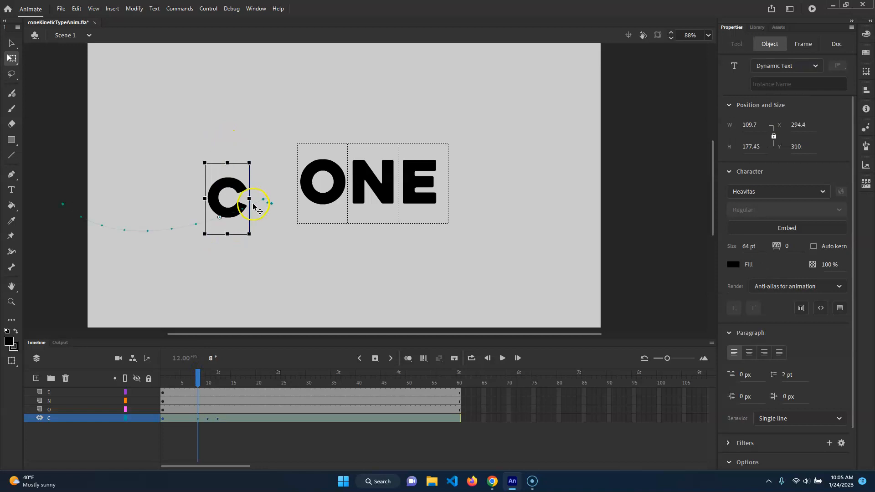
pyautogui.moveTo(250, 199); pyautogui.dragTo(260, 198)
# - At frame 11, adjust the letter C's shape and position with Free Transform
pyautogui.click(199, 379)
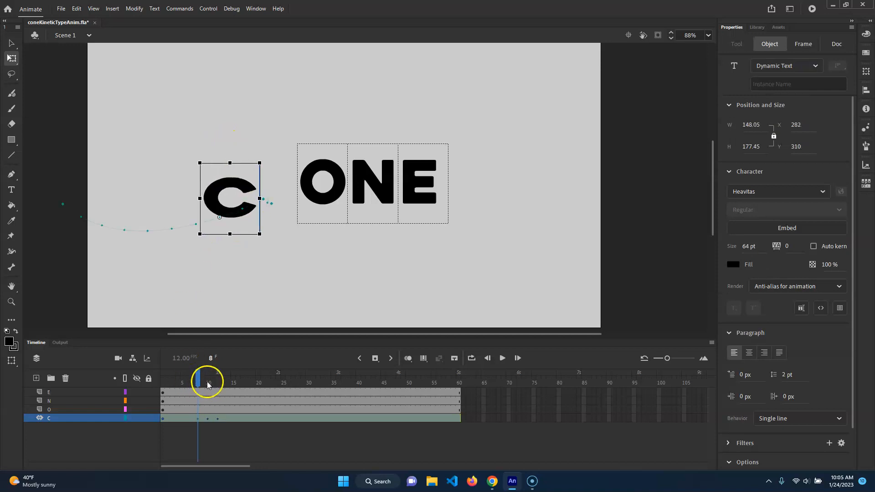
pyautogui.moveTo(199, 378)
pyautogui.mouseDown()
pyautogui.moveTo(163, 382)
pyautogui.moveTo(214, 384)
pyautogui.mouseUp()
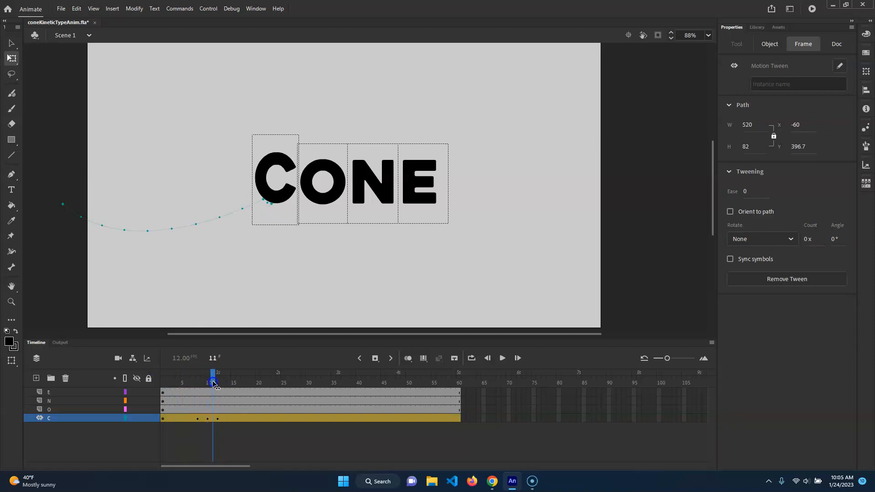
pyautogui.click(284, 183)
pyautogui.moveTo(276, 137); pyautogui.dragTo(248, 190)
# - At frame 12, place the letter C flush beside the O at X about 398, Y about 261, and preview the animation from frame 1
pyautogui.moveTo(212, 375); pyautogui.dragTo(217, 373)
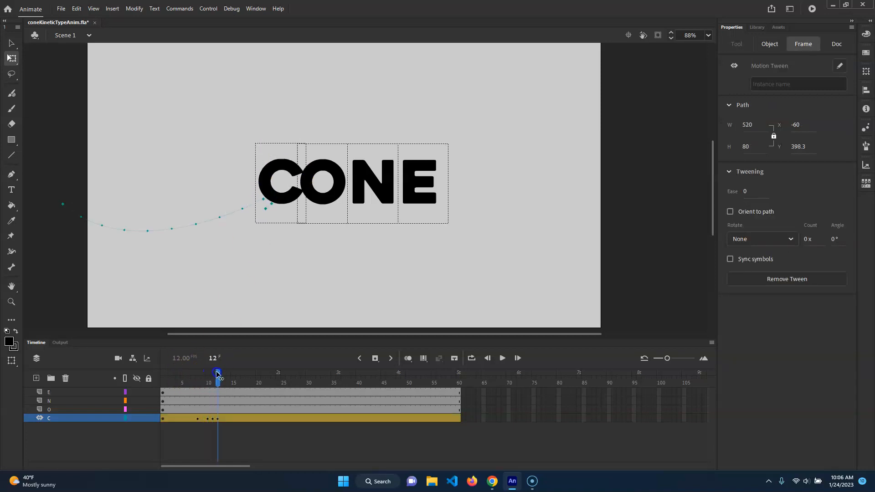
pyautogui.click(276, 218)
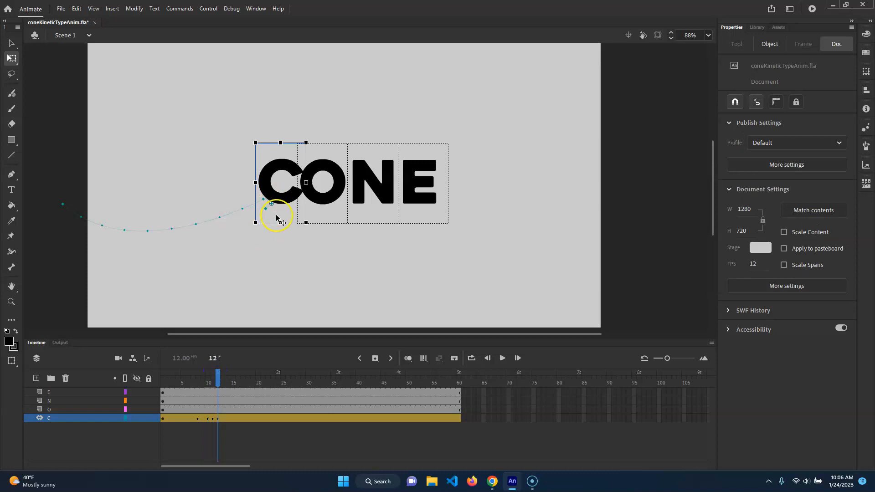
pyautogui.moveTo(286, 200); pyautogui.dragTo(279, 199)
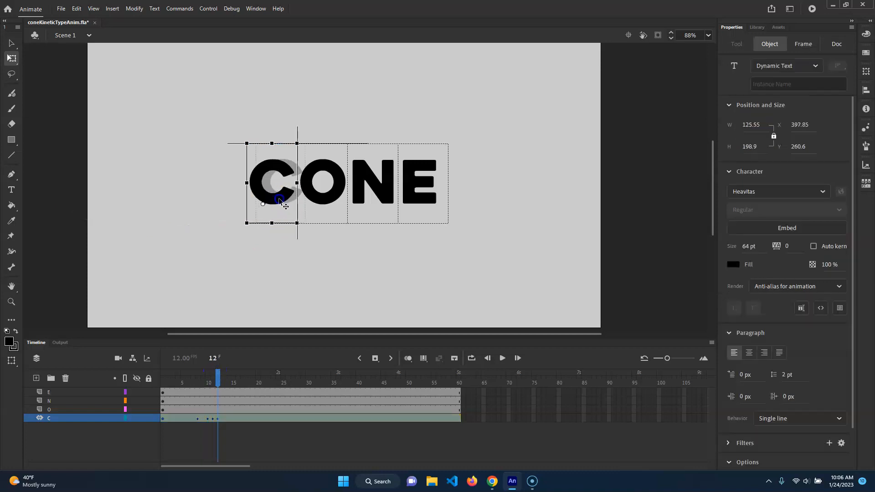
pyautogui.moveTo(217, 375); pyautogui.dragTo(162, 373)
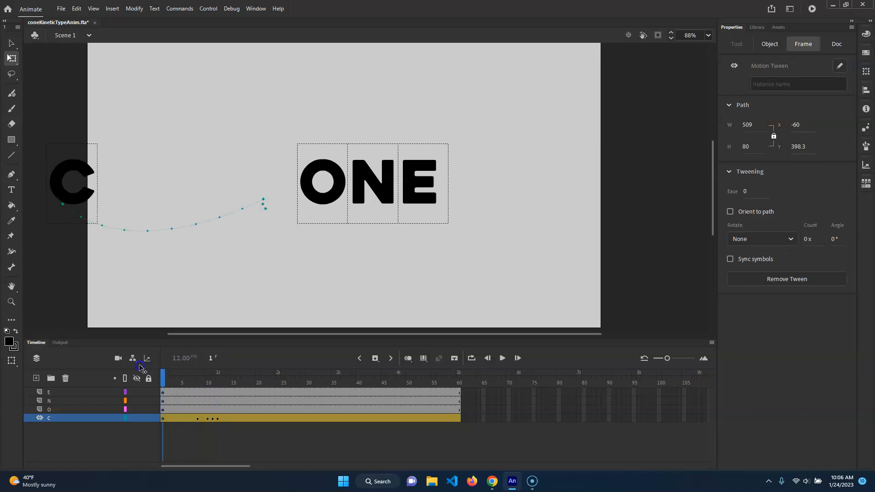
pyautogui.click(187, 358)
pyautogui.press('Return')
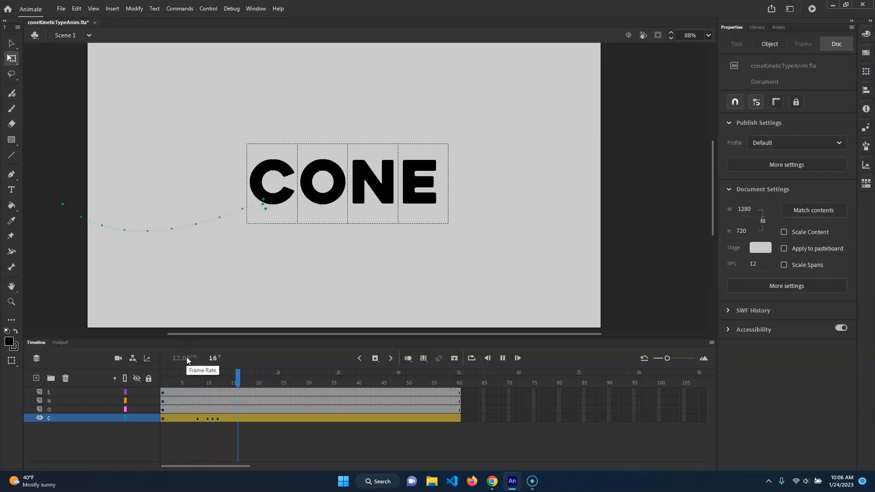
pyautogui.click(209, 313)
# - At frame 5, rotate the letter C about 15 degrees clockwise and scrub through the surrounding frames
pyautogui.moveTo(222, 383); pyautogui.dragTo(183, 382)
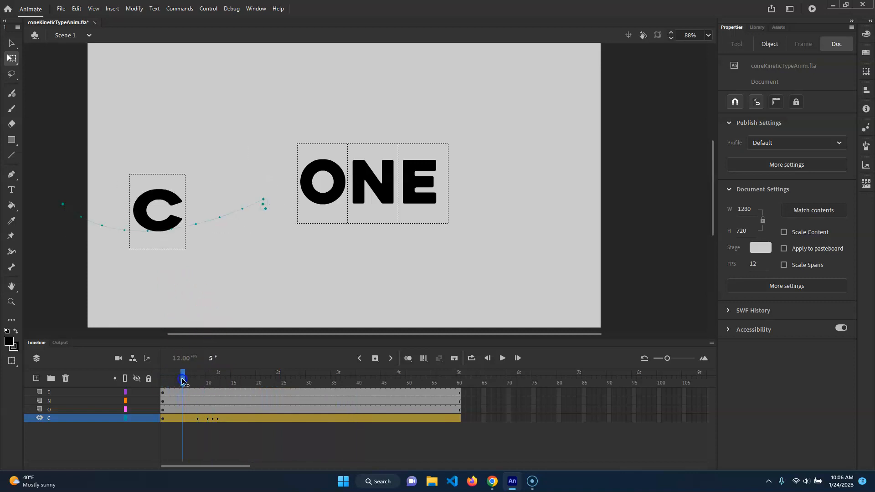
pyautogui.click(182, 420)
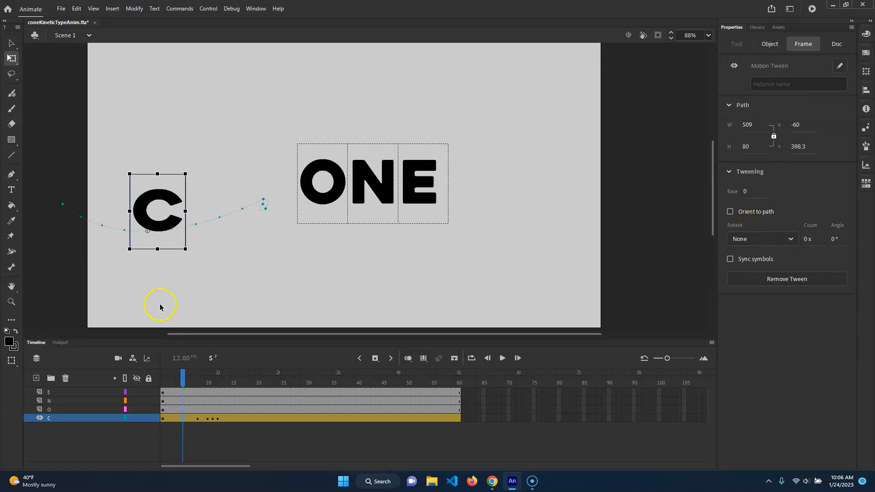
pyautogui.moveTo(187, 173); pyautogui.dragTo(213, 183)
pyautogui.click(185, 418)
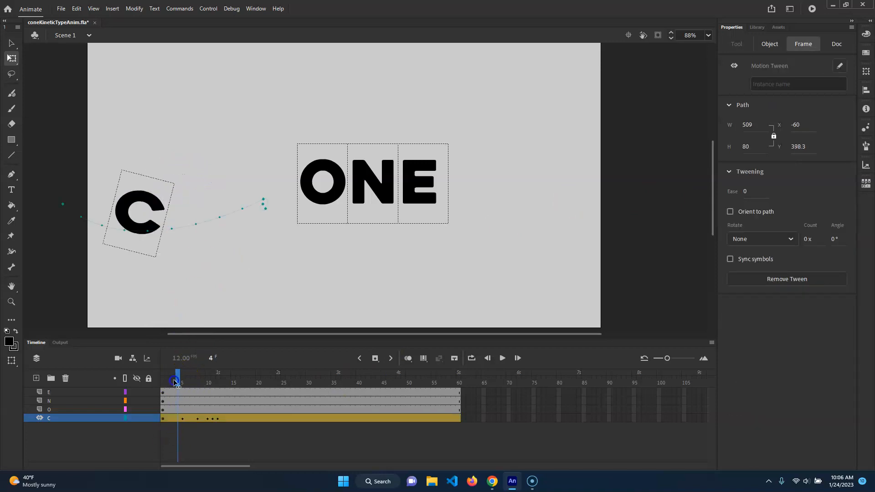
pyautogui.click(186, 383)
# - Rotate the letter C counterclockwise at frame 10 and try to straighten it at frame 12
pyautogui.moveTo(186, 385); pyautogui.dragTo(209, 394)
pyautogui.click(84, 213)
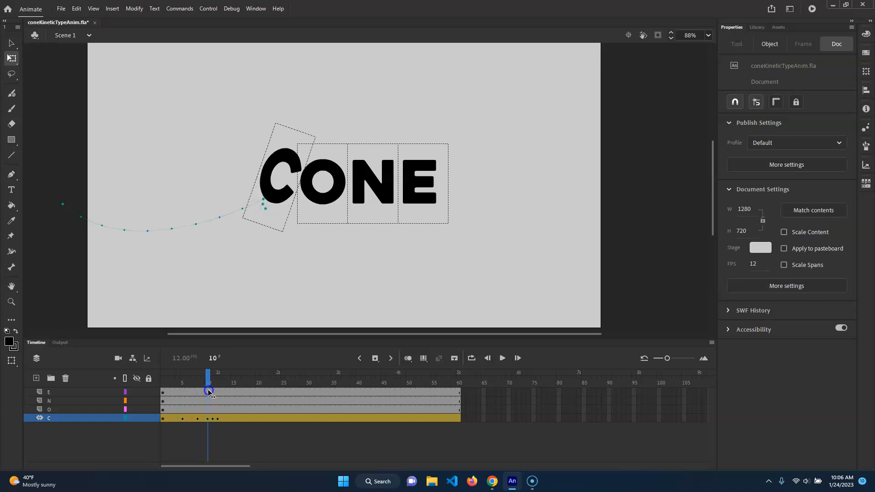
pyautogui.click(279, 159)
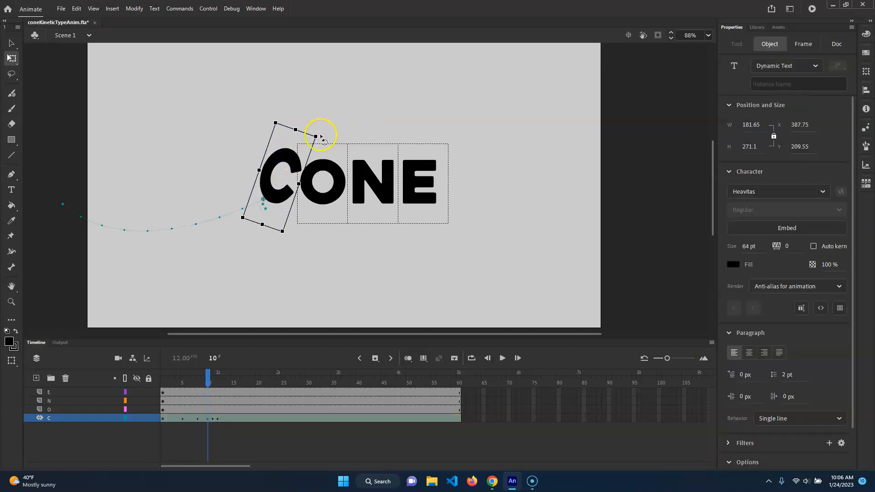
pyautogui.moveTo(310, 126); pyautogui.dragTo(293, 117)
pyautogui.moveTo(209, 373); pyautogui.dragTo(218, 376)
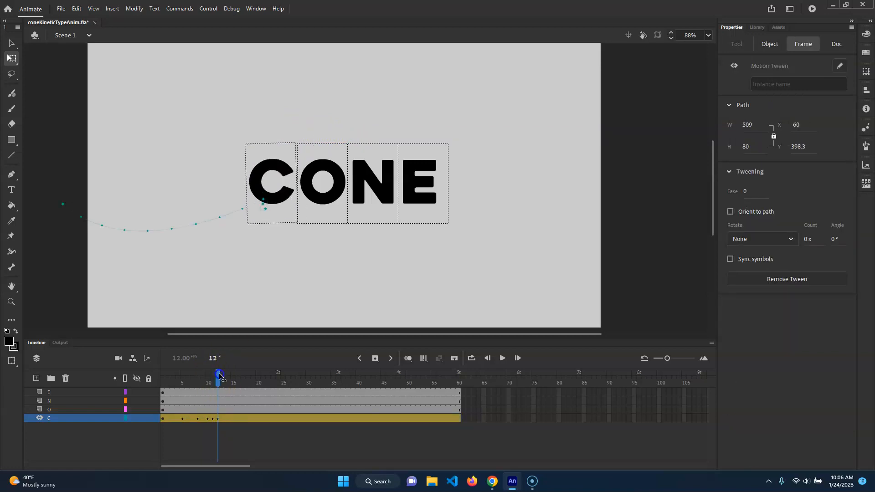
pyautogui.click(303, 161)
pyautogui.moveTo(301, 137); pyautogui.dragTo(306, 137)
# - Turn off Snap Align, Snap to Grid, Snap to Objects and Snap Bitmaps to Pixels in the snapping settings
pyautogui.click(93, 9)
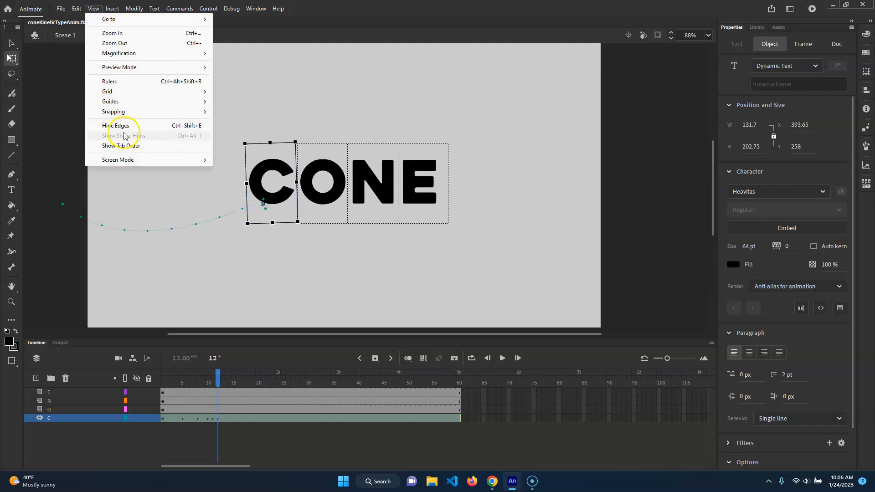
pyautogui.moveTo(129, 112)
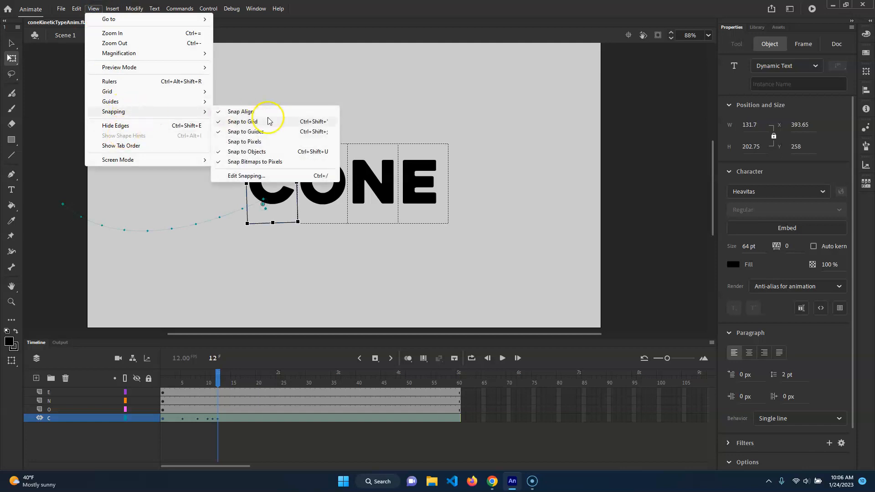
pyautogui.click(247, 176)
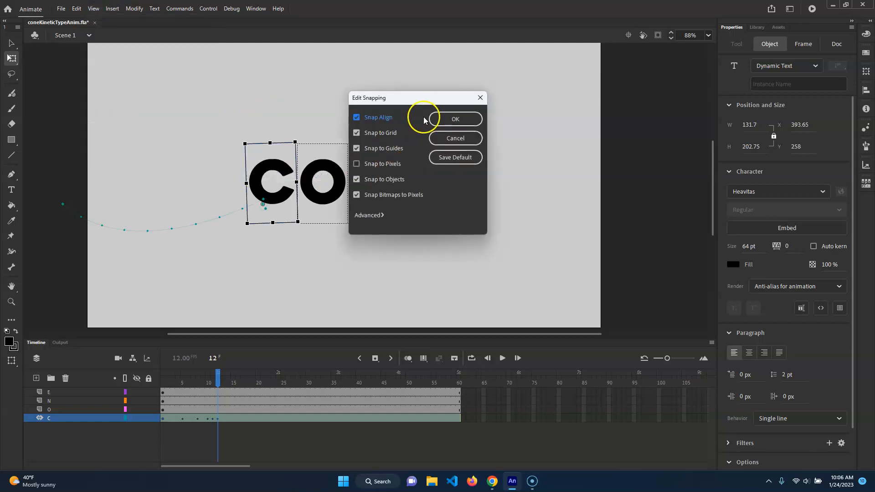
pyautogui.click(357, 133)
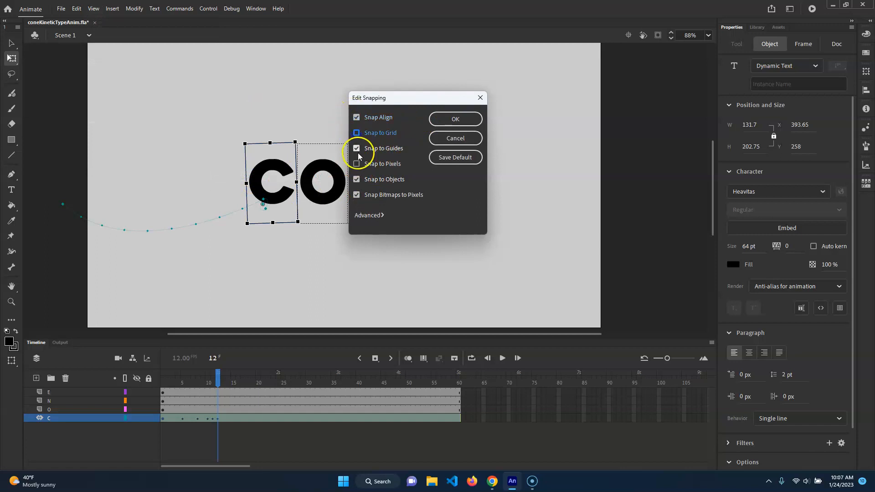
pyautogui.click(356, 117)
pyautogui.click(356, 179)
pyautogui.click(357, 195)
pyautogui.click(455, 119)
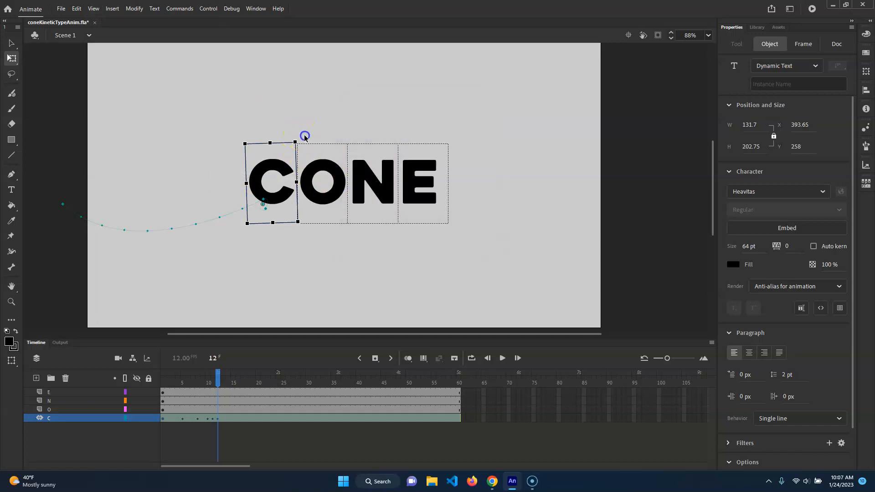
# - Rotate the letter C upright at frame 12 and preview the entrance animation from frame 1
pyautogui.moveTo(302, 142); pyautogui.dragTo(303, 143)
pyautogui.moveTo(221, 379); pyautogui.dragTo(137, 368)
pyautogui.press('Return')
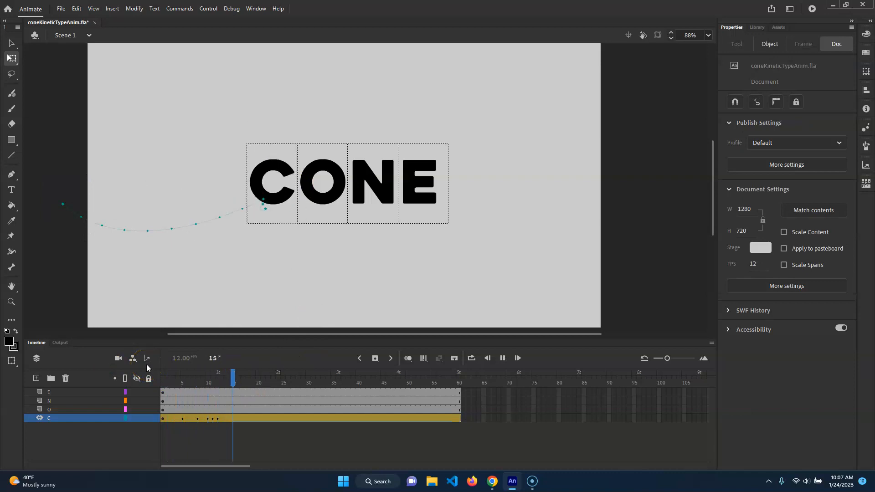
pyautogui.press('Return')
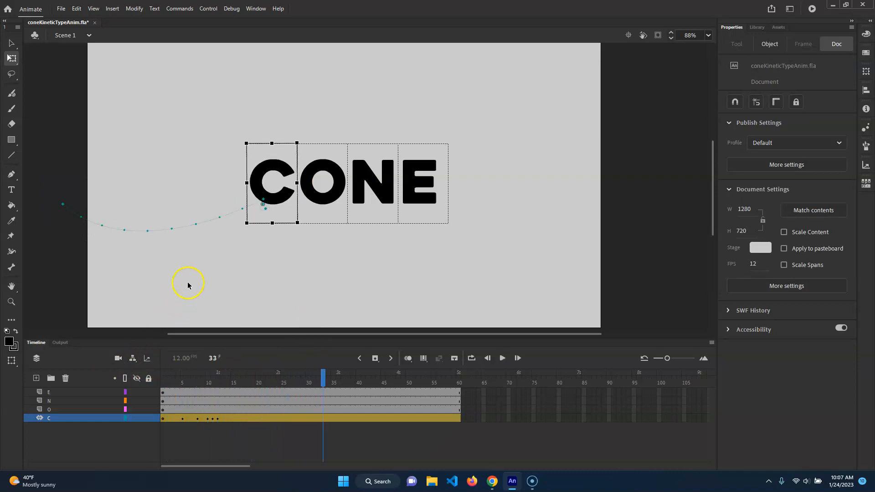
pyautogui.moveTo(288, 378); pyautogui.dragTo(188, 367)
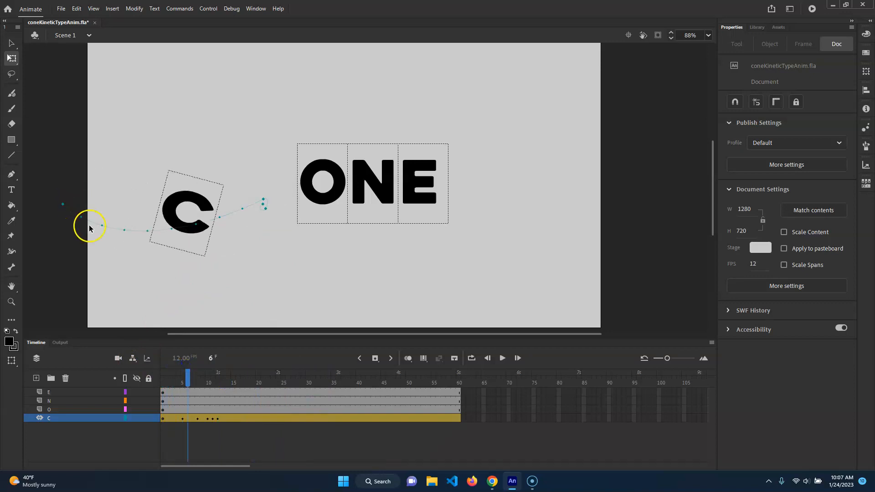
# - Try moving the start point of the letter C's motion path up near the top of the stage, and undo the change
pyautogui.click(11, 43)
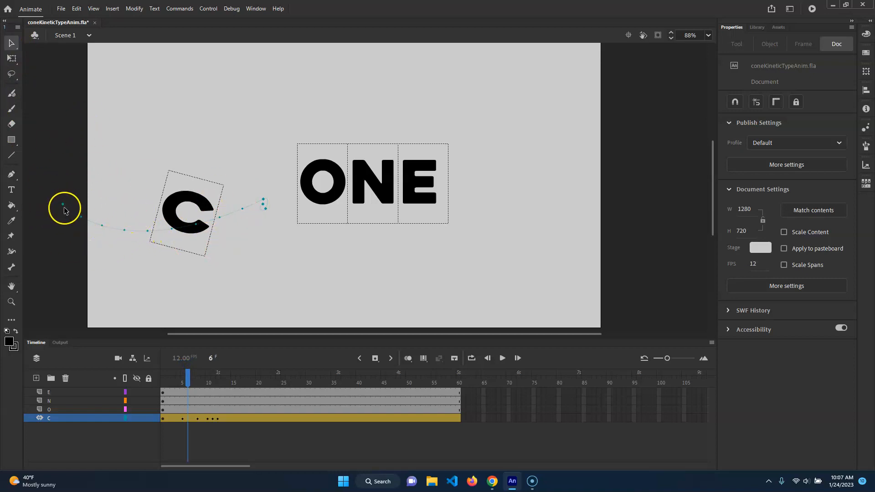
pyautogui.moveTo(64, 208); pyautogui.dragTo(126, 78)
pyautogui.moveTo(187, 379); pyautogui.dragTo(157, 379)
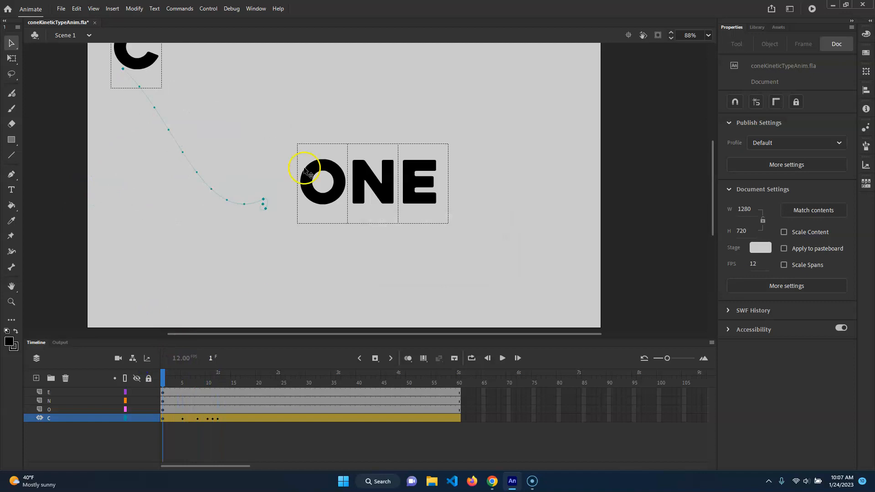
pyautogui.hotkey('ctrl', 'z')
pyautogui.hotkey('ctrl', 'z')
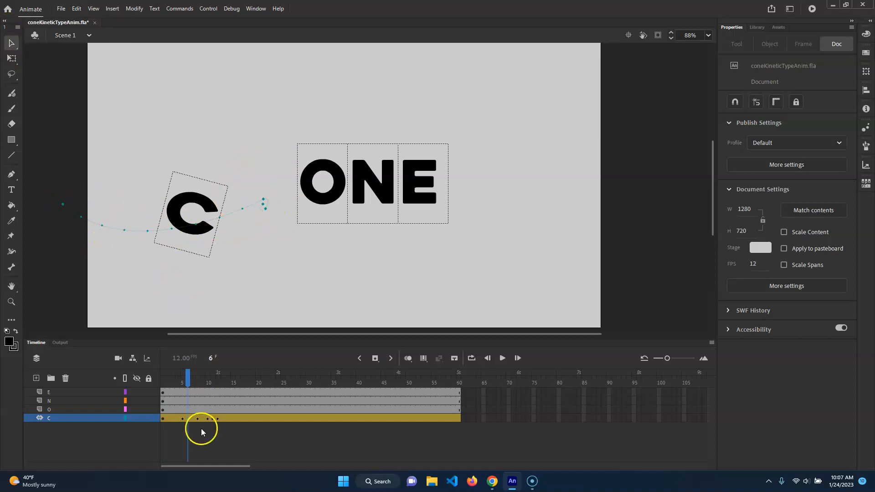
# - Scrub through the letter C's entrance, and at frame 12 nudge the C left to X 396 to clear the letter O
pyautogui.moveTo(181, 384)
pyautogui.mouseDown()
pyautogui.moveTo(165, 382)
pyautogui.moveTo(209, 377)
pyautogui.moveTo(164, 382)
pyautogui.moveTo(198, 385)
pyautogui.mouseUp()
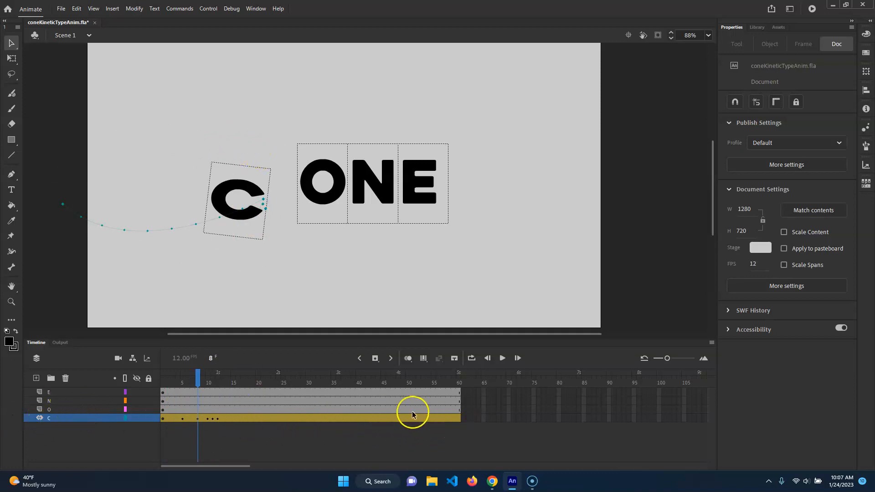
pyautogui.moveTo(196, 371); pyautogui.dragTo(161, 367)
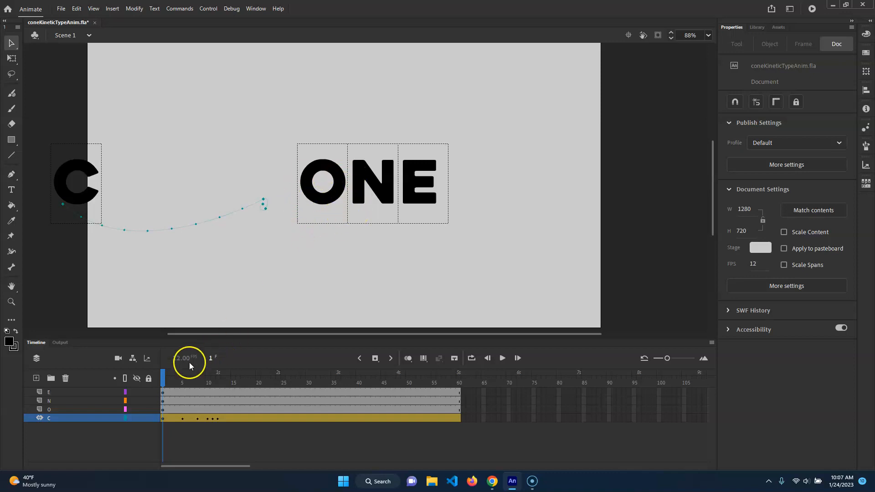
pyautogui.moveTo(168, 379); pyautogui.dragTo(228, 379)
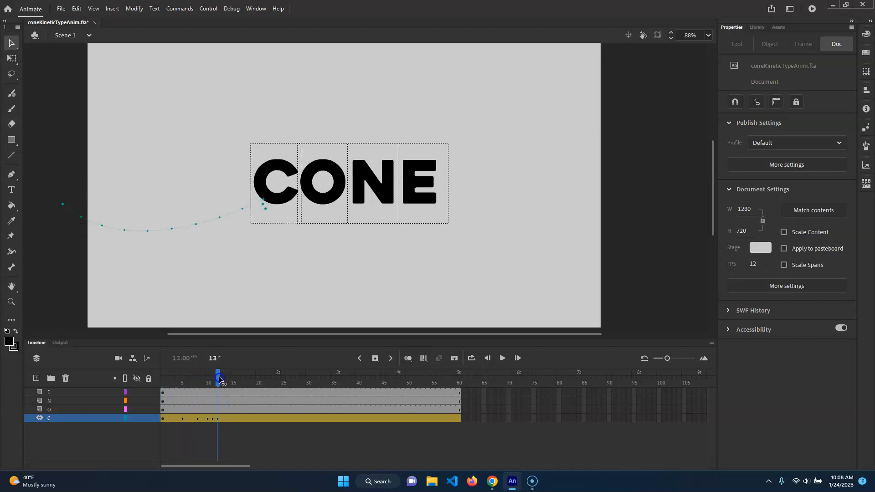
pyautogui.click(290, 197)
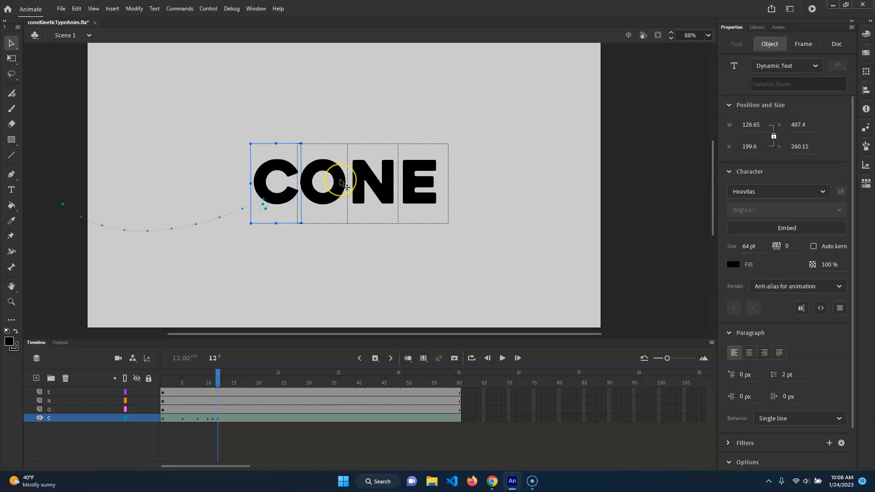
pyautogui.hotkey('shift', 'Left')
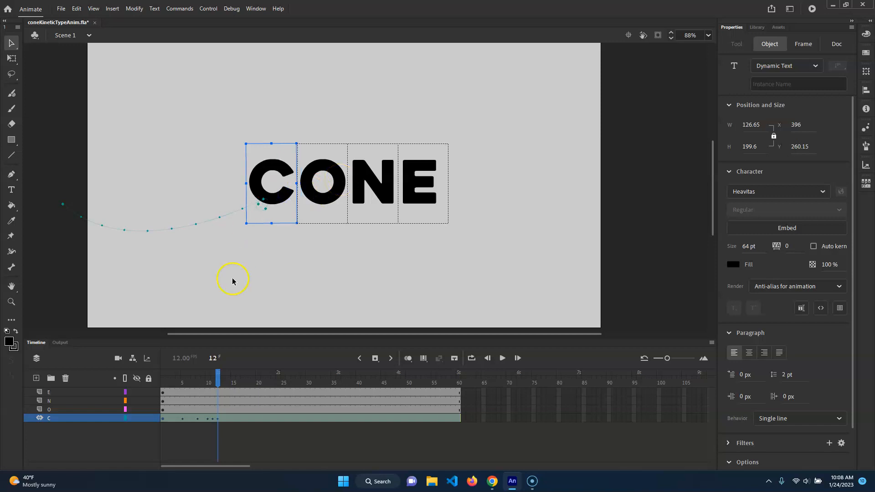
pyautogui.click(212, 381)
pyautogui.moveTo(211, 379)
pyautogui.mouseDown()
pyautogui.moveTo(225, 379)
pyautogui.moveTo(175, 378)
pyautogui.moveTo(227, 378)
pyautogui.moveTo(163, 379)
pyautogui.moveTo(221, 369)
pyautogui.mouseUp()
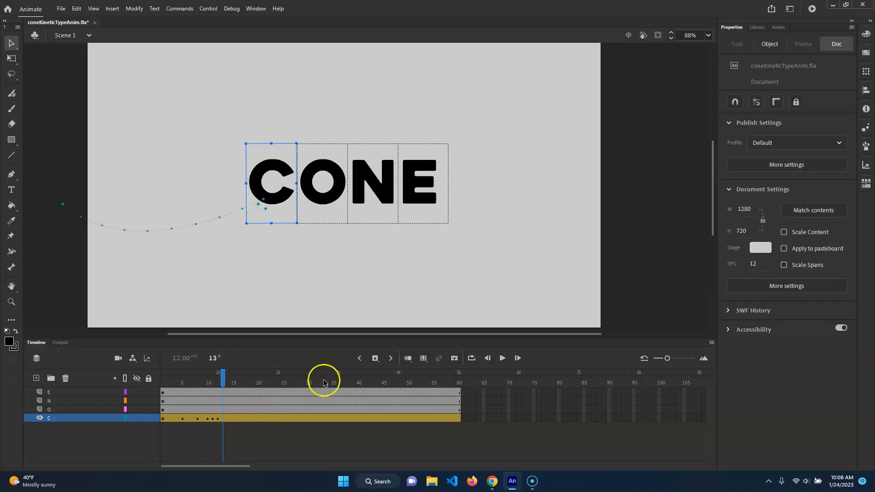